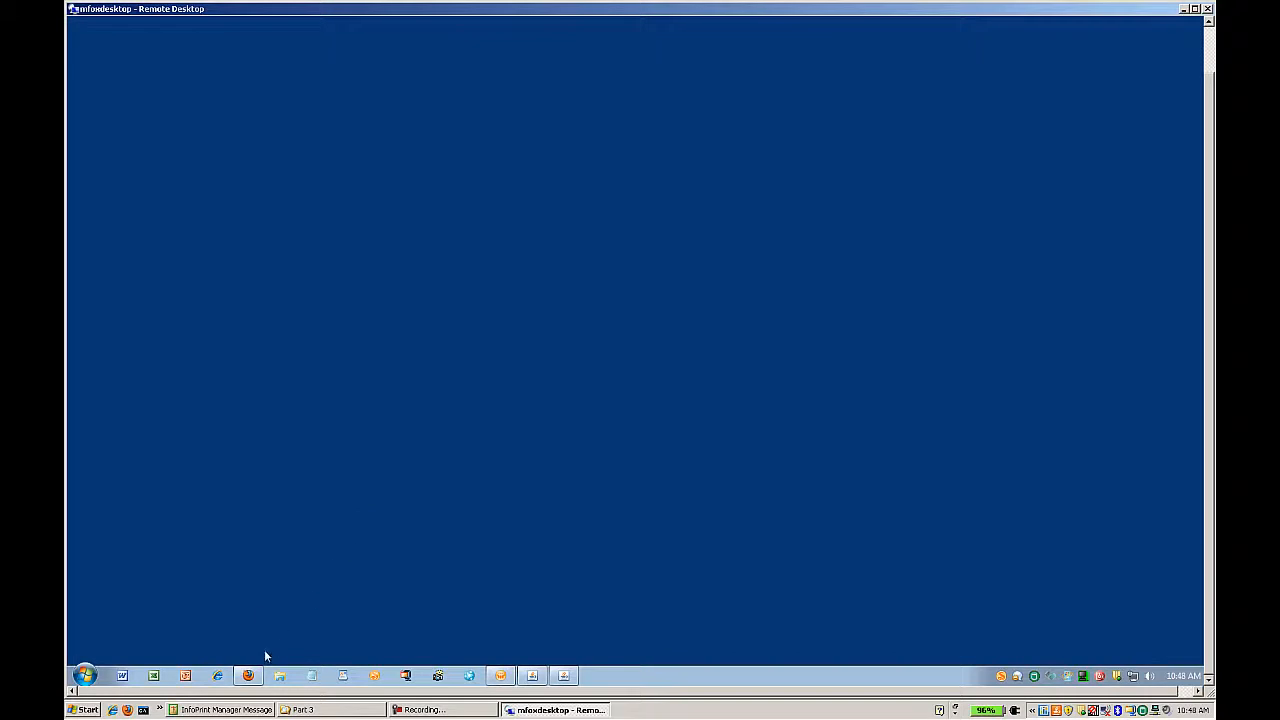
- Open Cognos Connection in Firefox, log in with the user's Jazz credentials, and authorize collaboration
{"action": "left_click", "coordinate": [248, 675]}
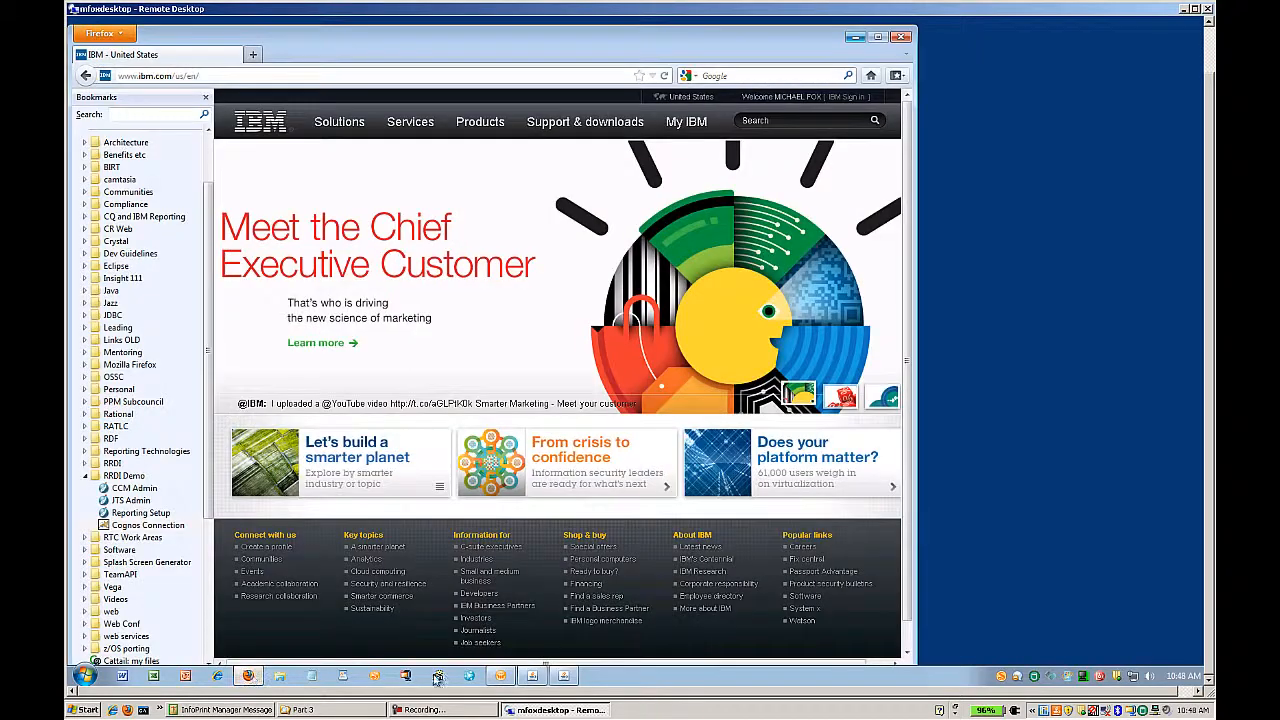
{"action": "left_click", "coordinate": [176, 526]}
{"action": "key", "text": "Tab"}
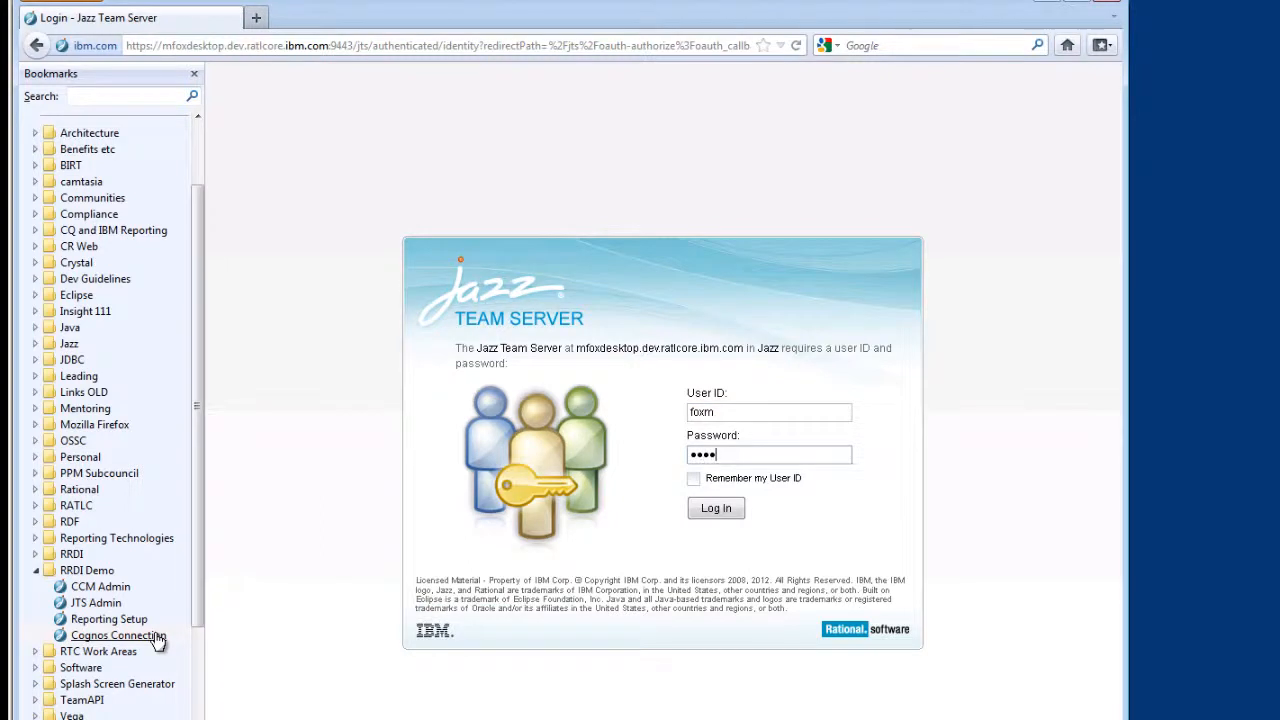
{"action": "key", "text": "Return"}
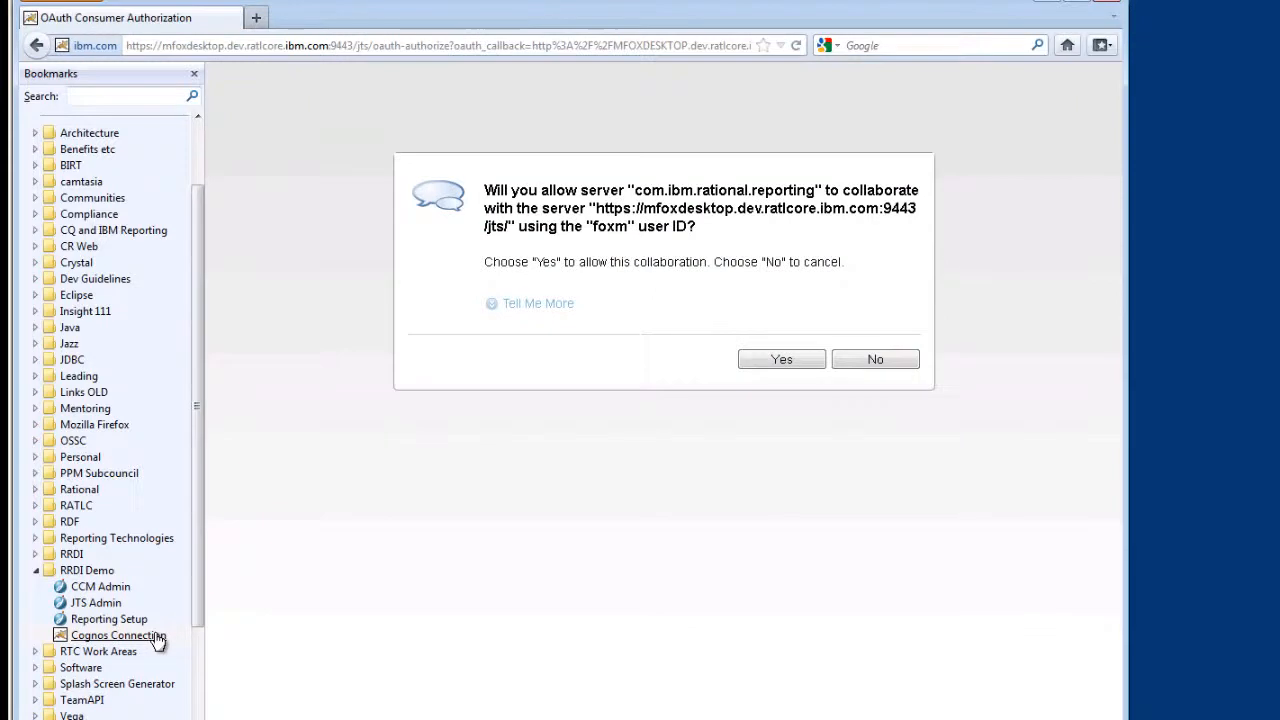
{"action": "left_click", "coordinate": [775, 362]}
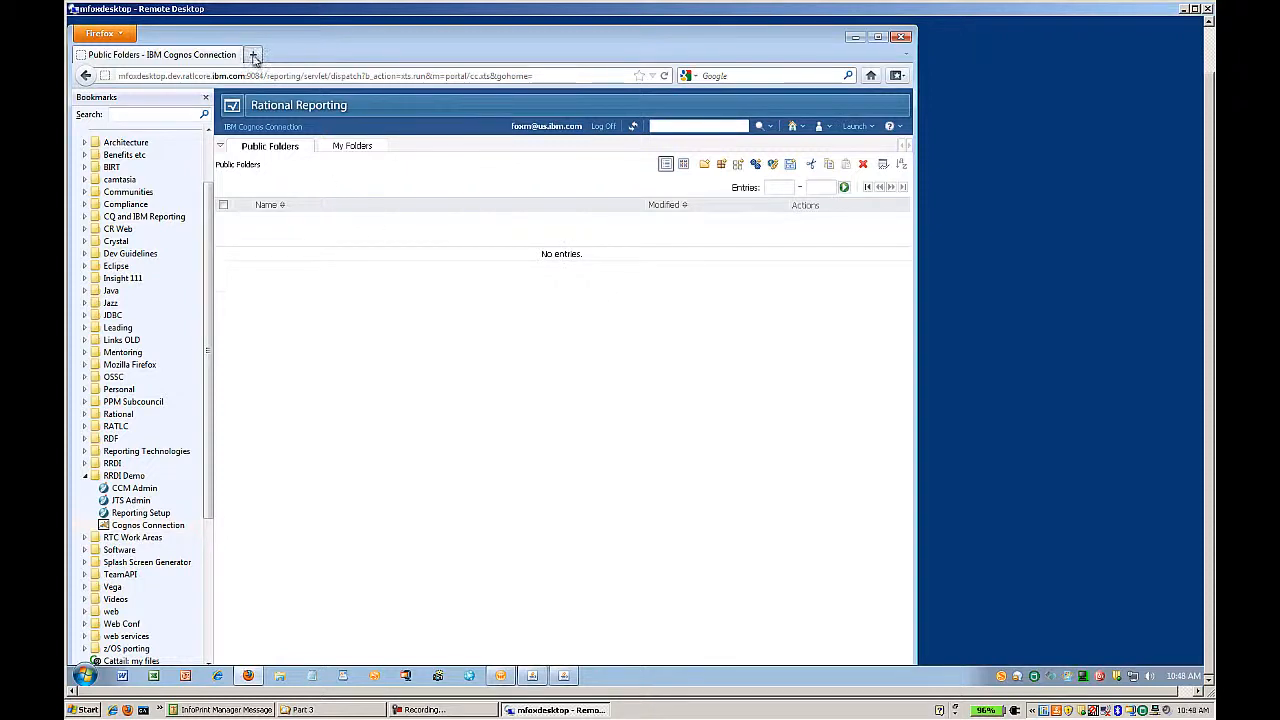
- In a new tab, open CCM Admin and go to the Reports Downloads page
{"action": "left_click", "coordinate": [254, 56]}
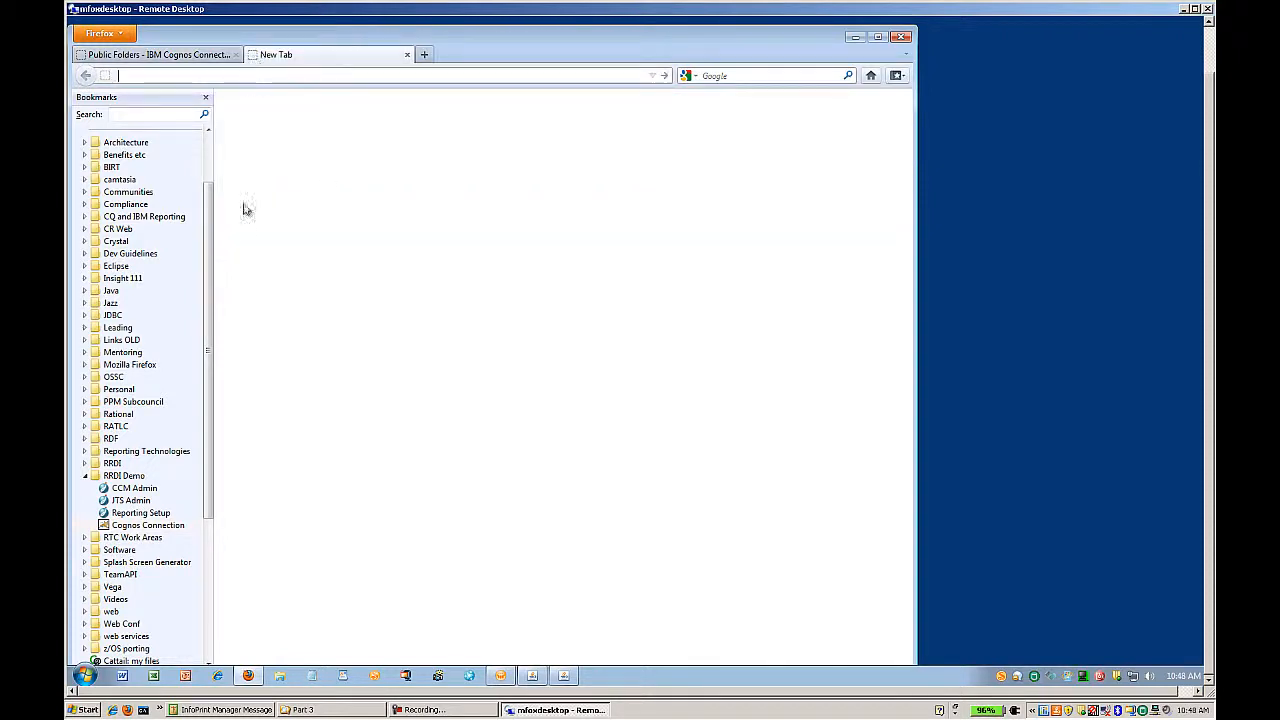
{"action": "left_click", "coordinate": [134, 488]}
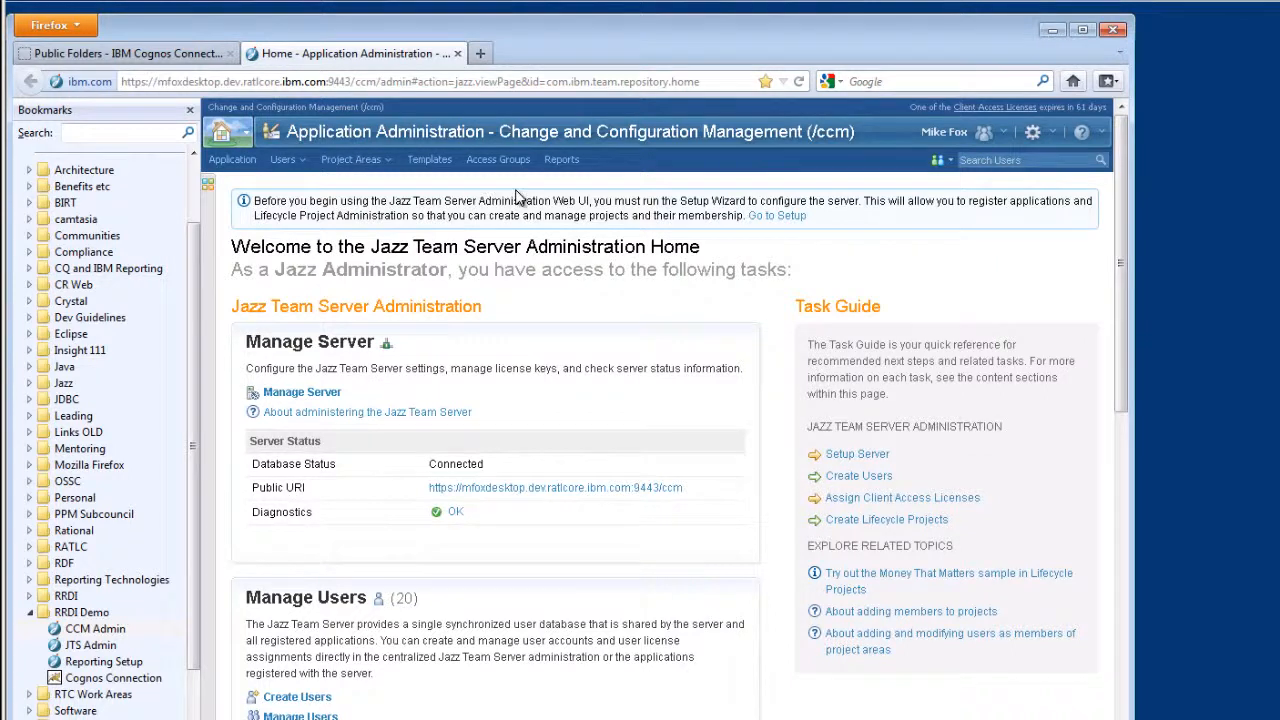
{"action": "left_click", "coordinate": [560, 162]}
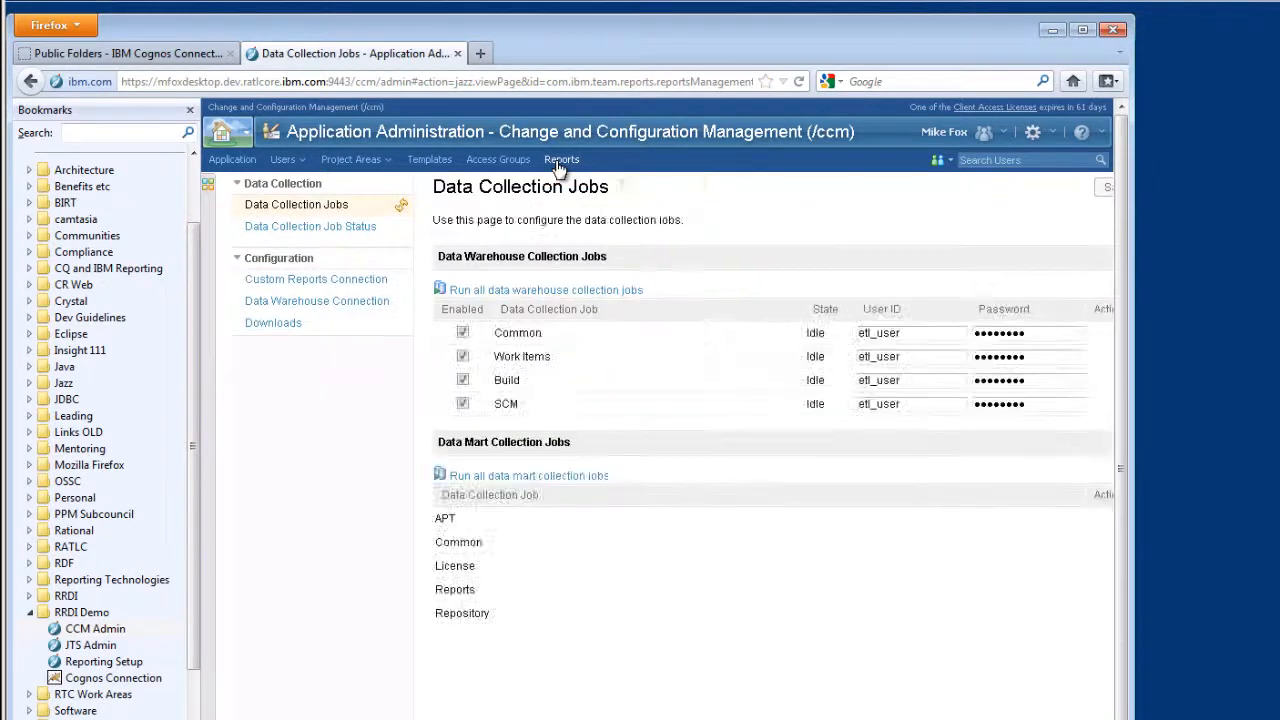
{"action": "left_click", "coordinate": [272, 322]}
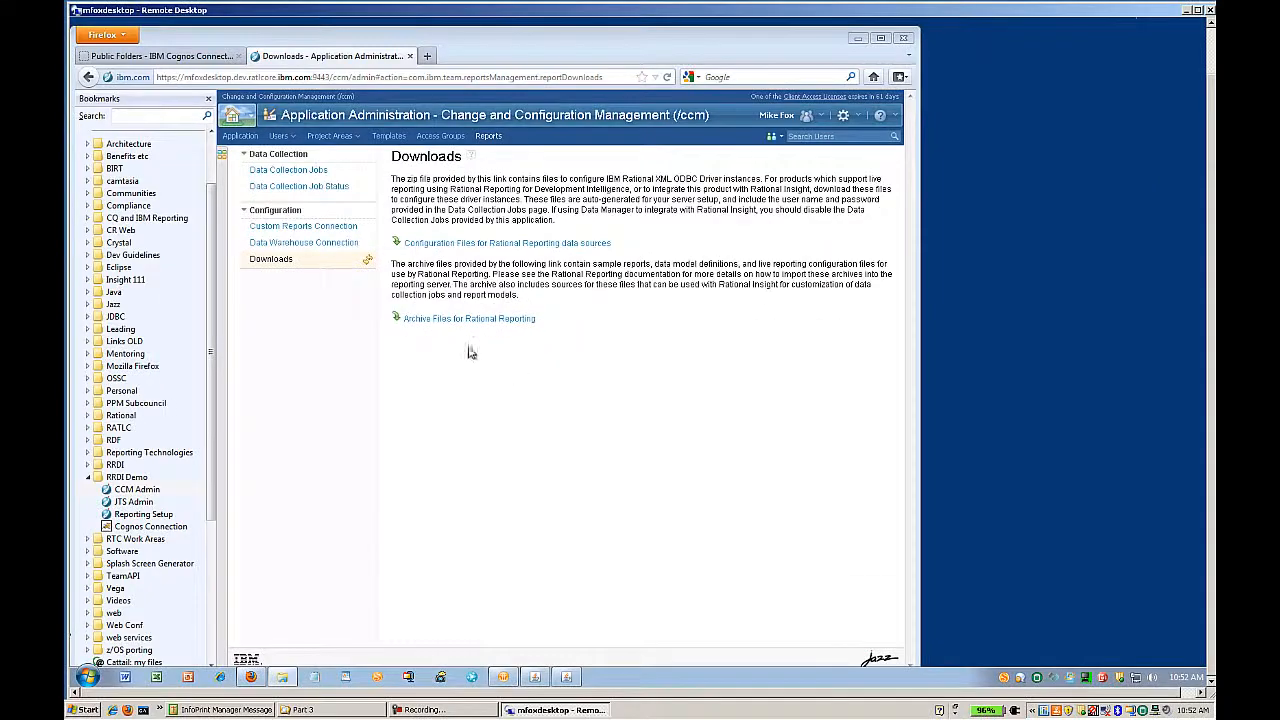
- Download Cognos_Report_Server_Archive_Files.zip and open it in WinZip
{"action": "left_click", "coordinate": [460, 320]}
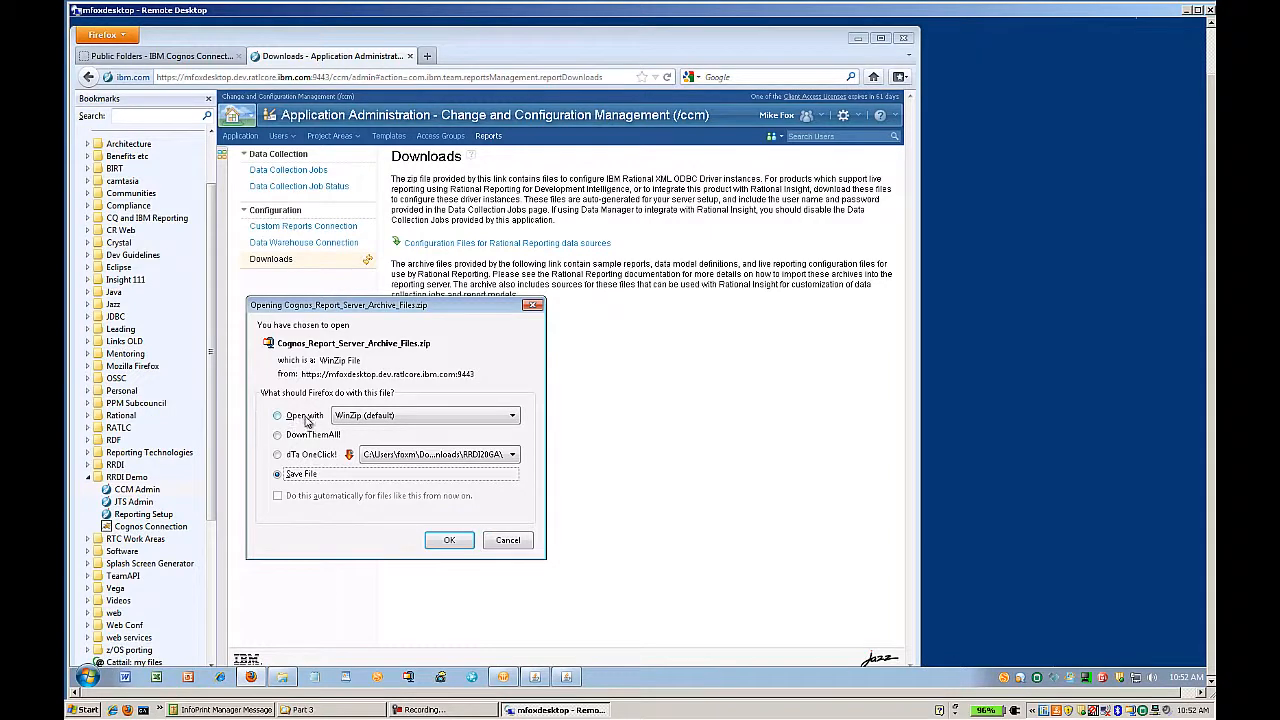
{"action": "left_click", "coordinate": [277, 418]}
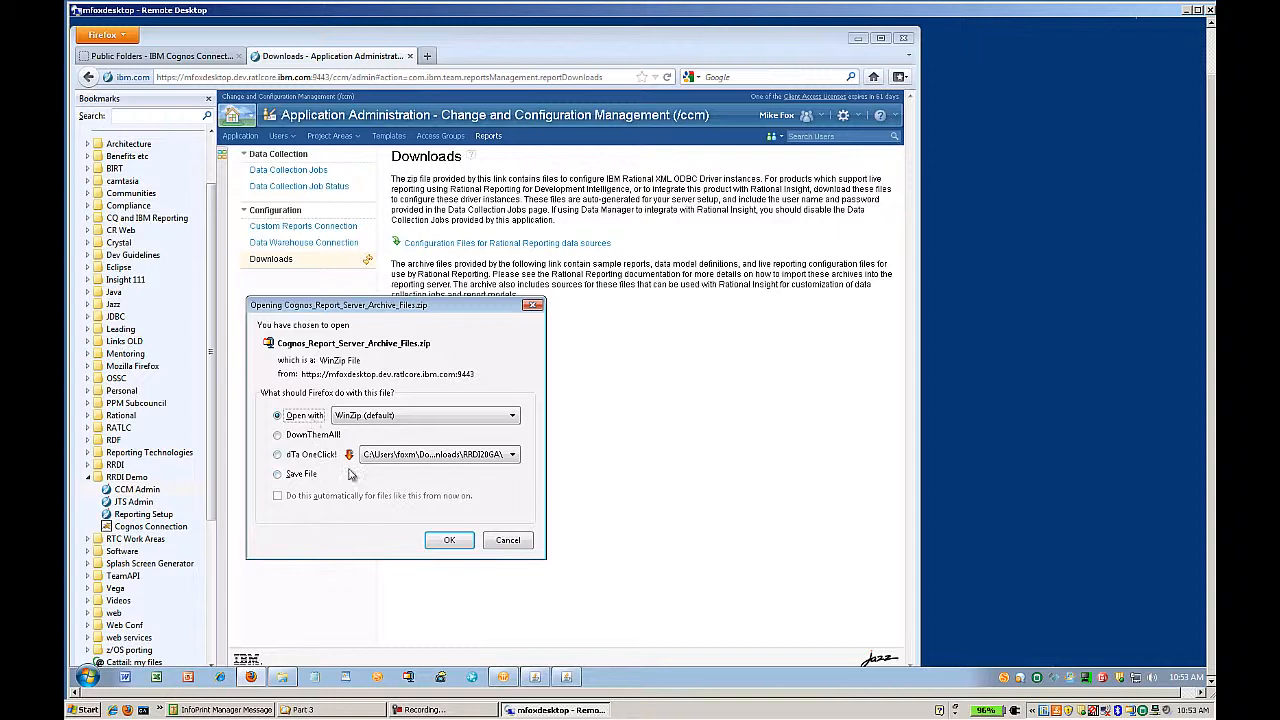
{"action": "left_click", "coordinate": [449, 541]}
{"action": "left_click", "coordinate": [283, 678]}
{"action": "left_click", "coordinate": [785, 243]}
{"action": "left_click", "coordinate": [625, 243]}
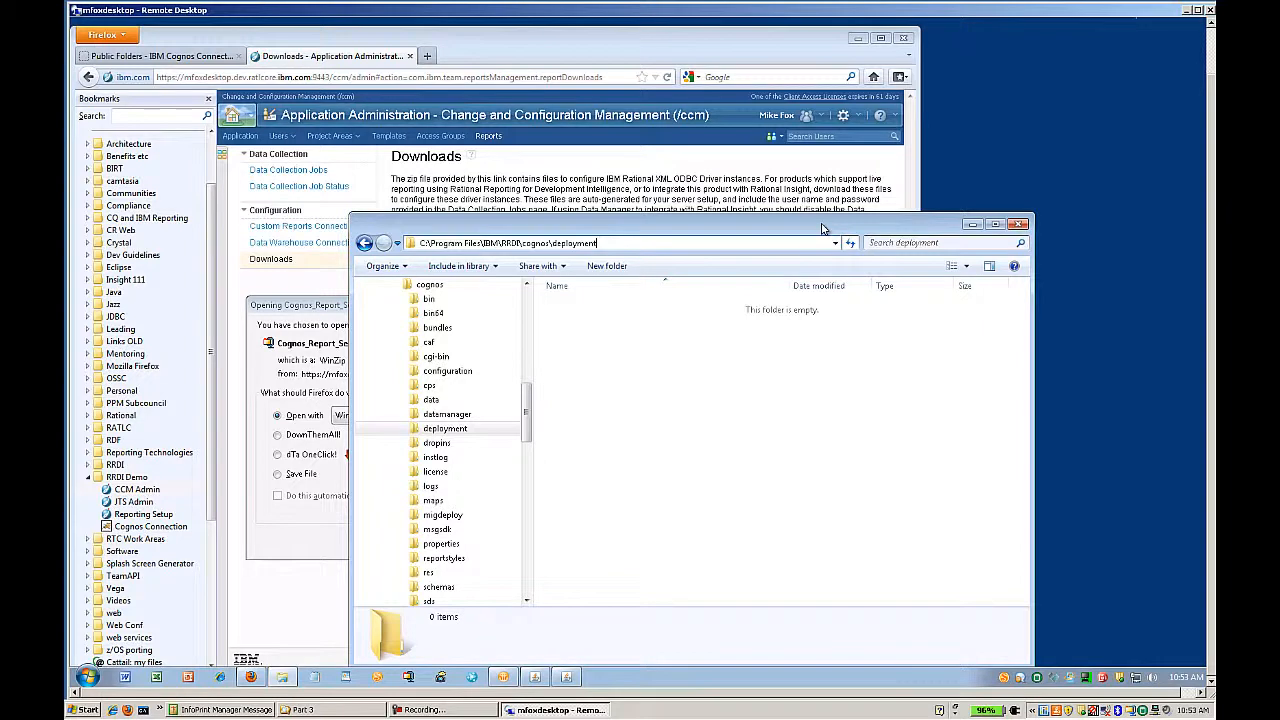
{"action": "left_click", "coordinate": [323, 308]}
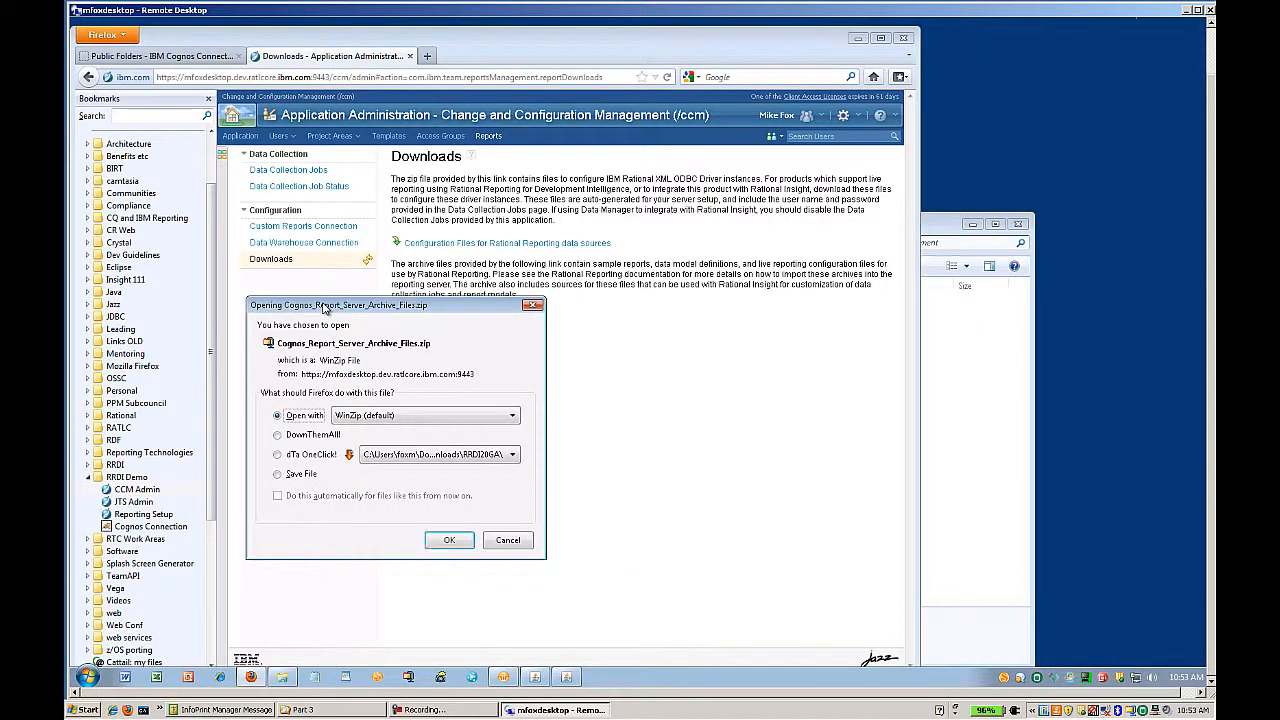
{"action": "left_click", "coordinate": [445, 540]}
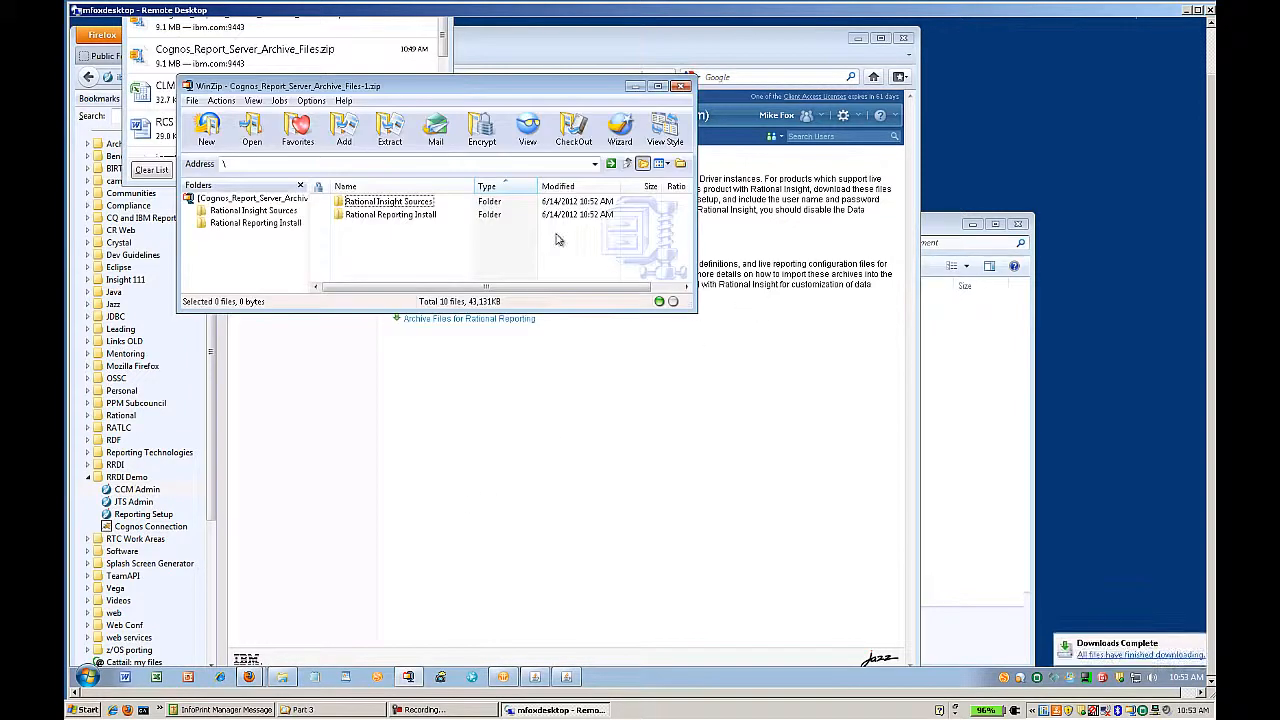
- Select the Rational Reporting Install folder in WinZip and start extracting it
{"action": "left_click_drag", "start_coordinate": [467, 88], "coordinate": [561, 173]}
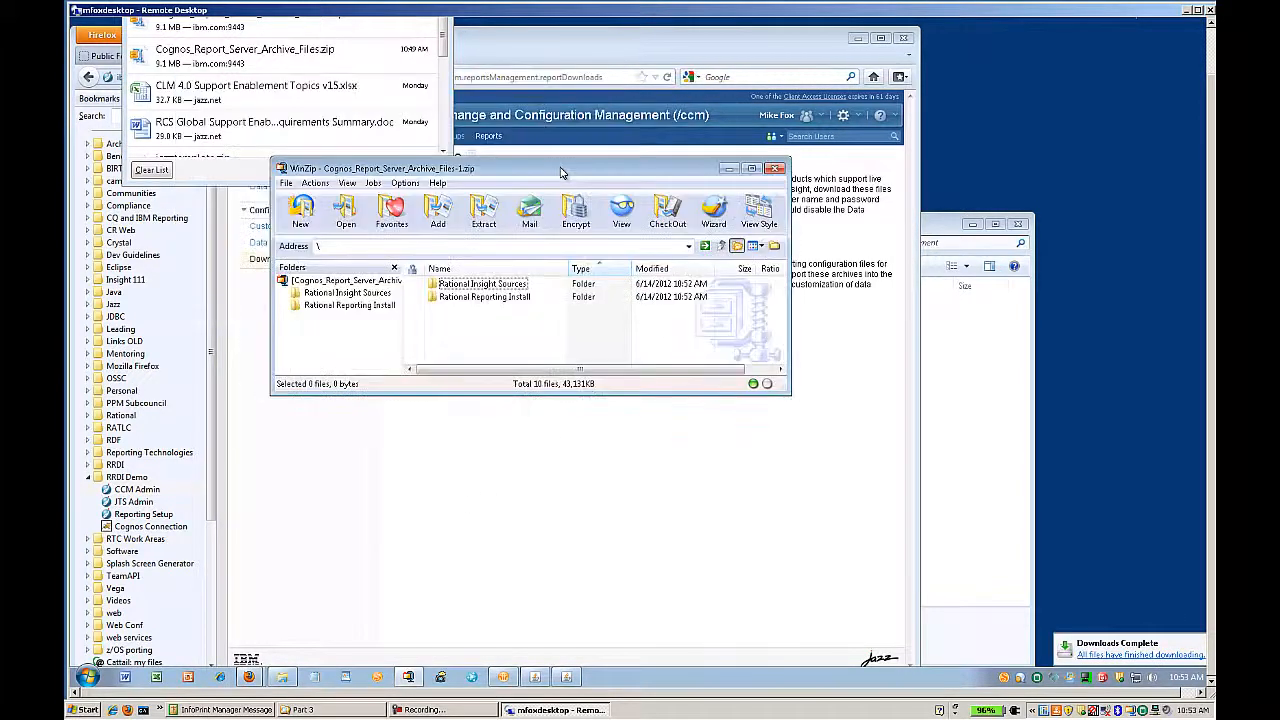
{"action": "left_click", "coordinate": [508, 300]}
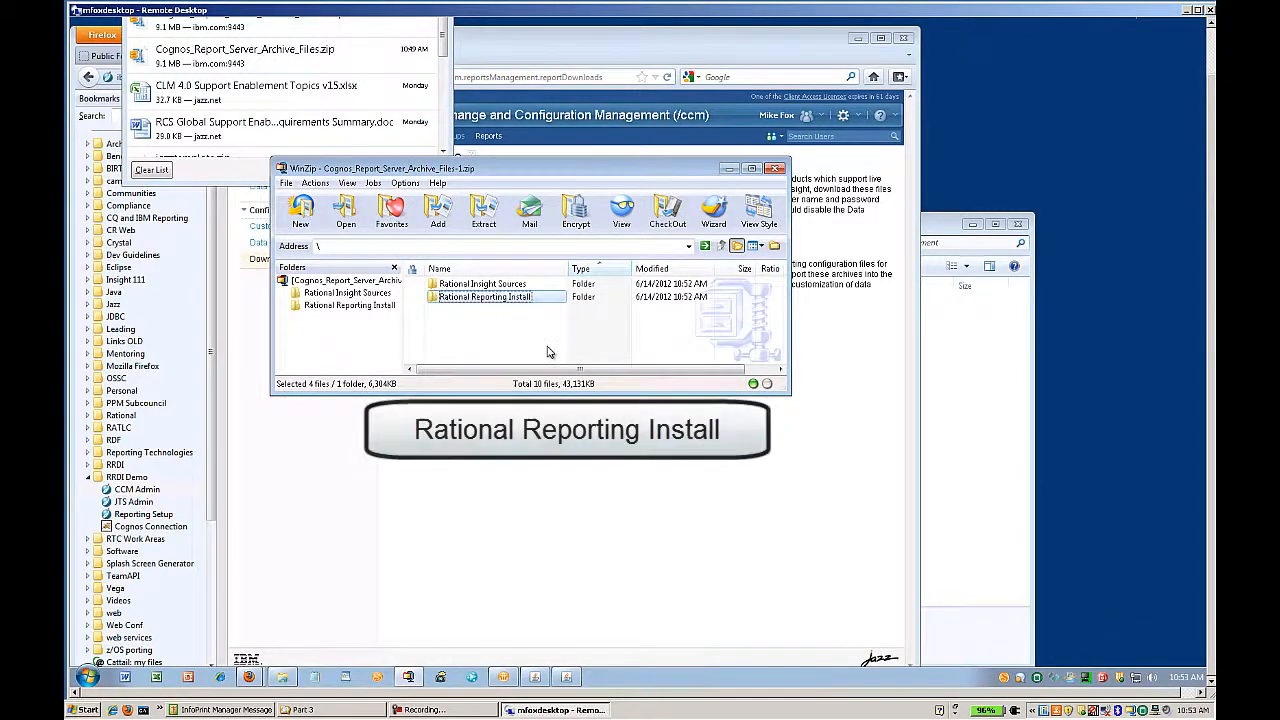
{"action": "left_click", "coordinate": [485, 212]}
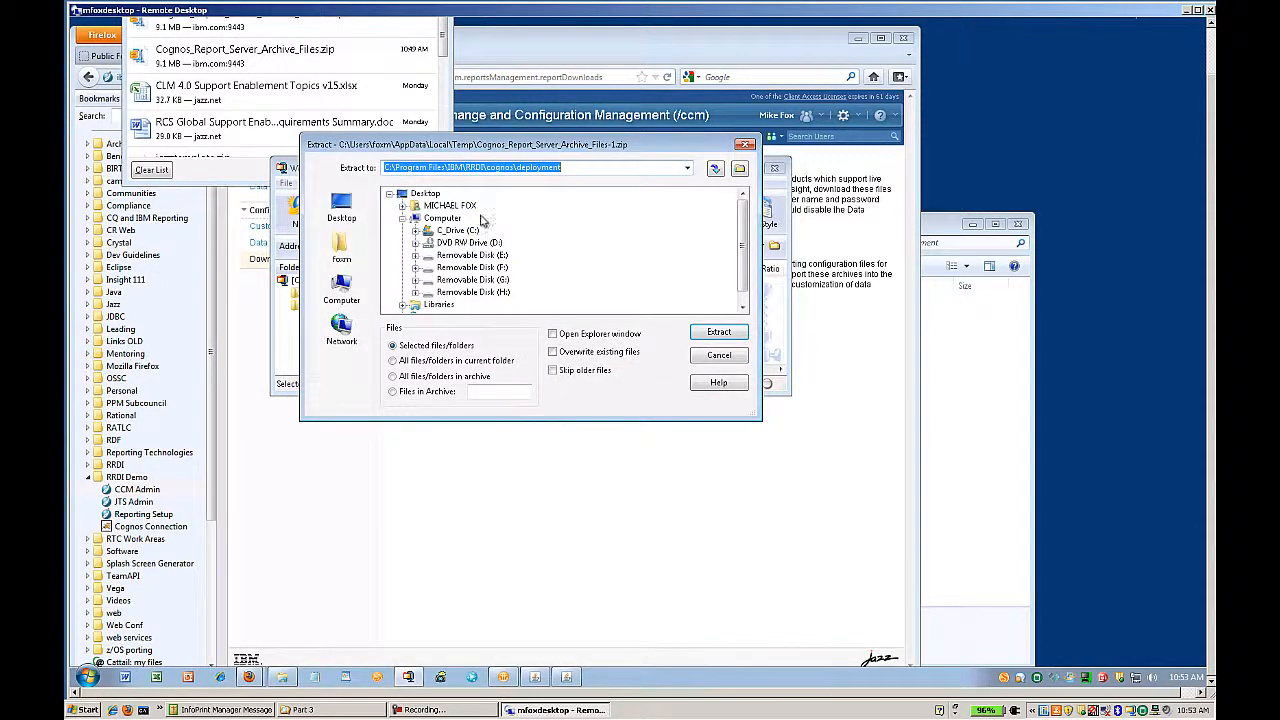
- Extract it into C:\Program Files\IBM\RRDI\cognos\deployment
{"action": "left_click", "coordinate": [415, 231]}
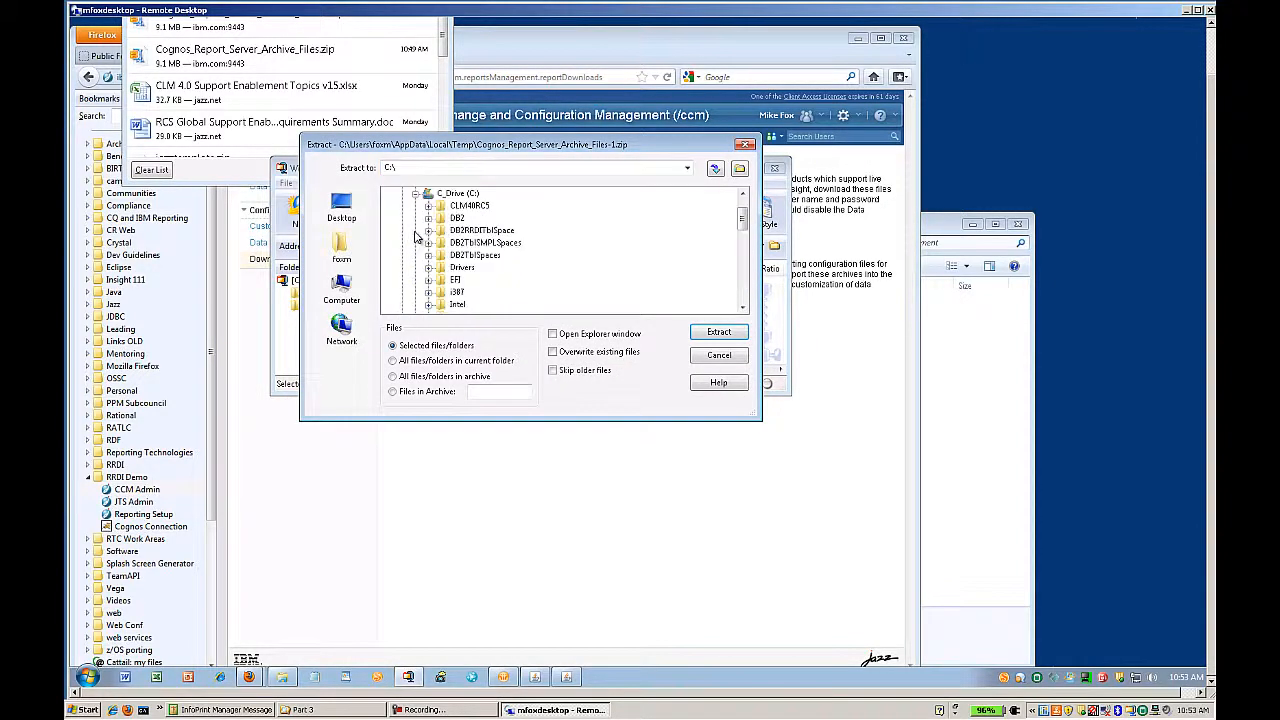
{"action": "scroll", "coordinate": [423, 250], "scroll_direction": "down", "scroll_amount": 1}
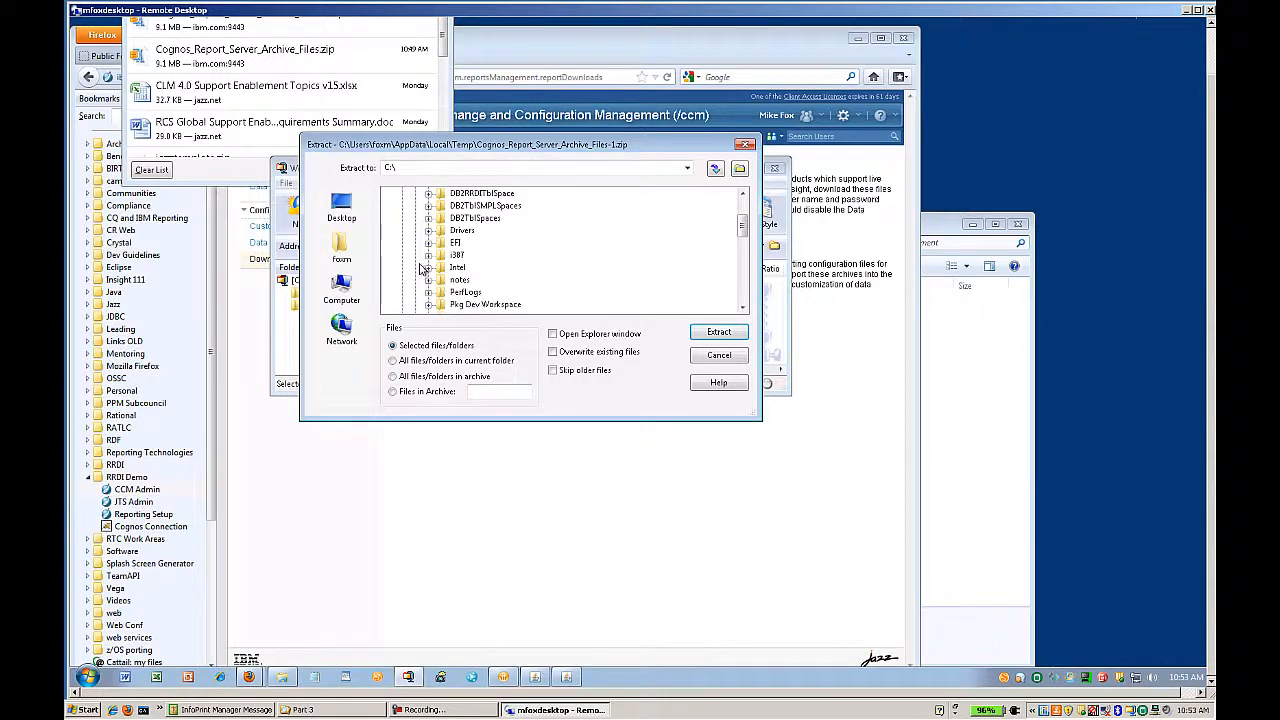
{"action": "scroll", "coordinate": [421, 268], "scroll_direction": "down", "scroll_amount": 2}
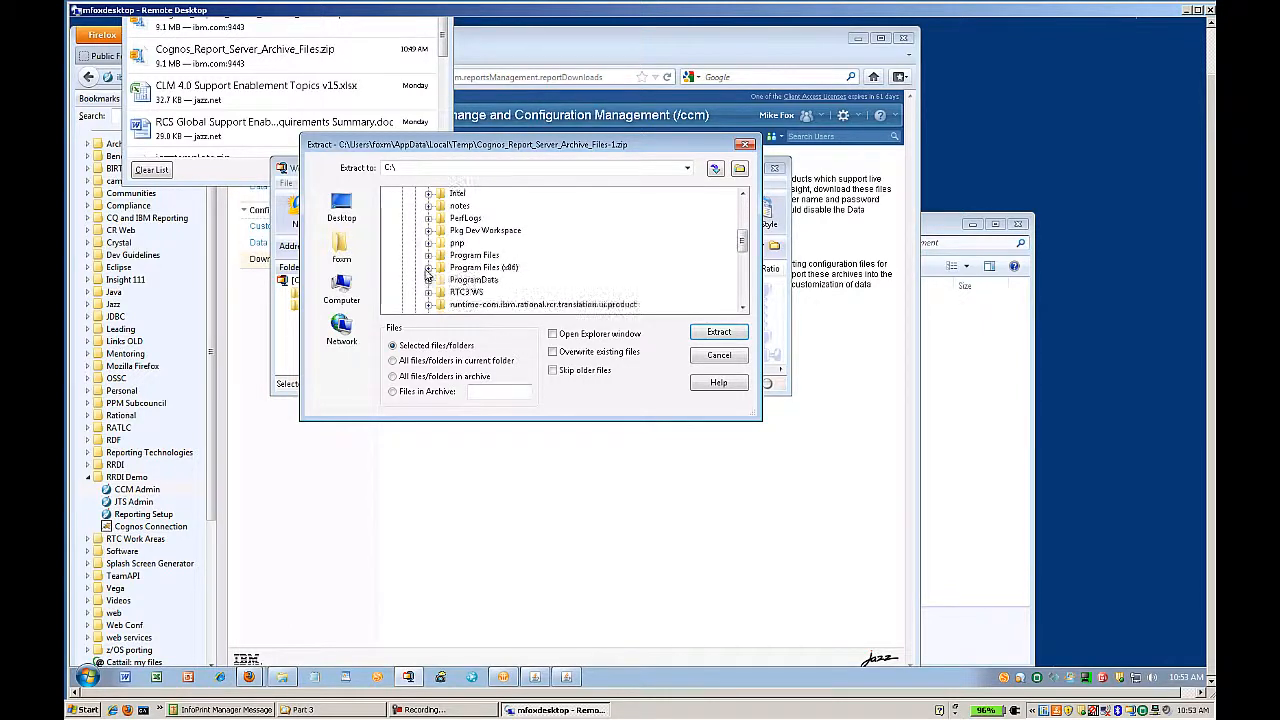
{"action": "left_click", "coordinate": [428, 256]}
{"action": "left_click", "coordinate": [441, 243]}
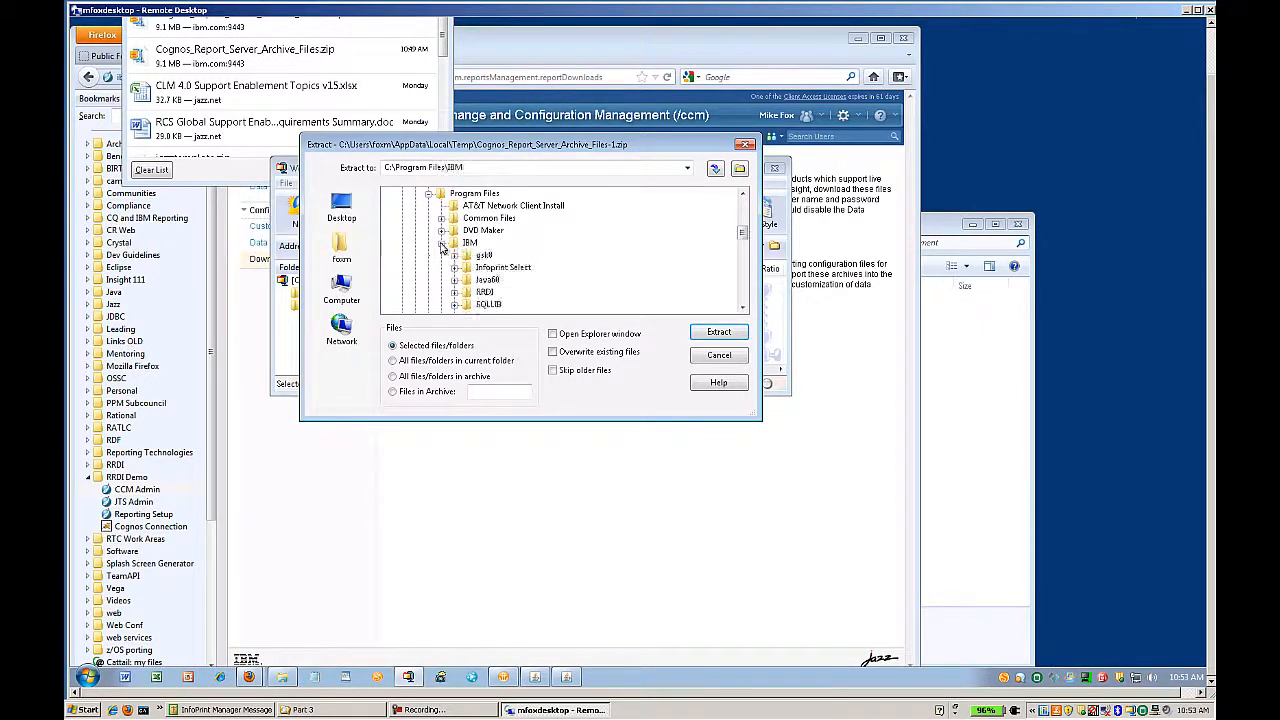
{"action": "scroll", "coordinate": [462, 272], "scroll_direction": "down", "scroll_amount": 1}
{"action": "left_click", "coordinate": [458, 266]}
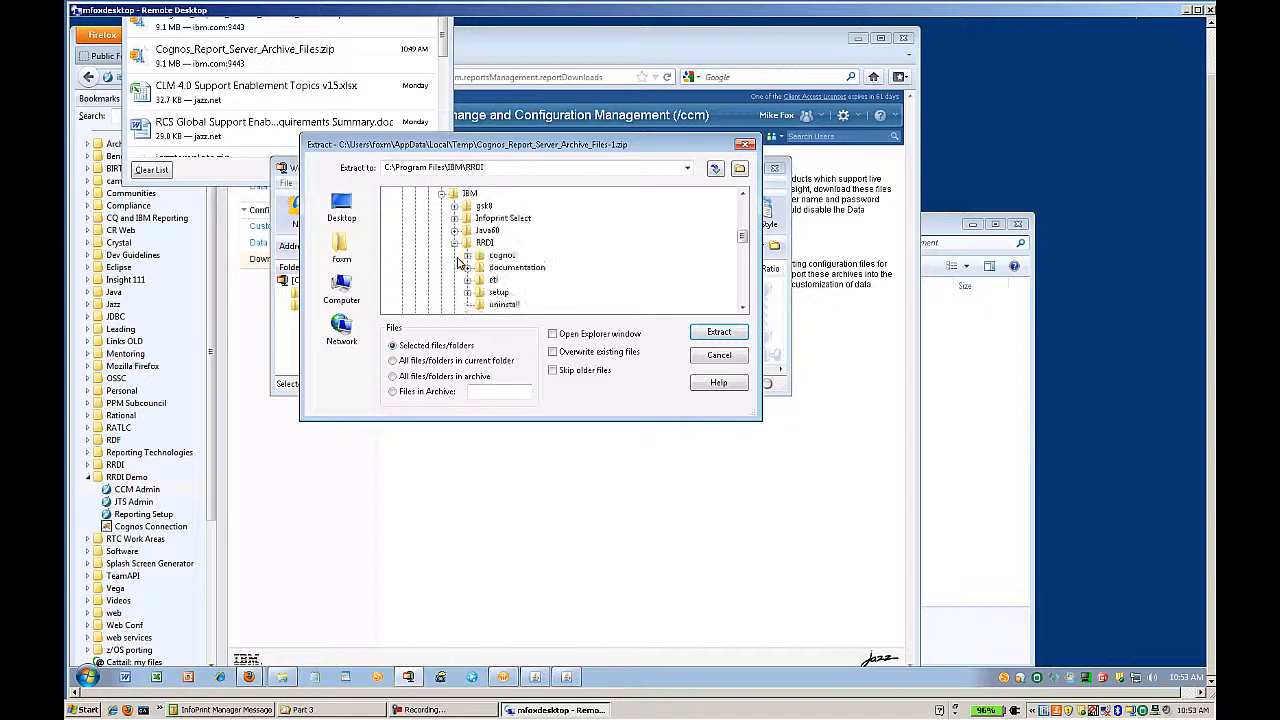
{"action": "left_click", "coordinate": [466, 256]}
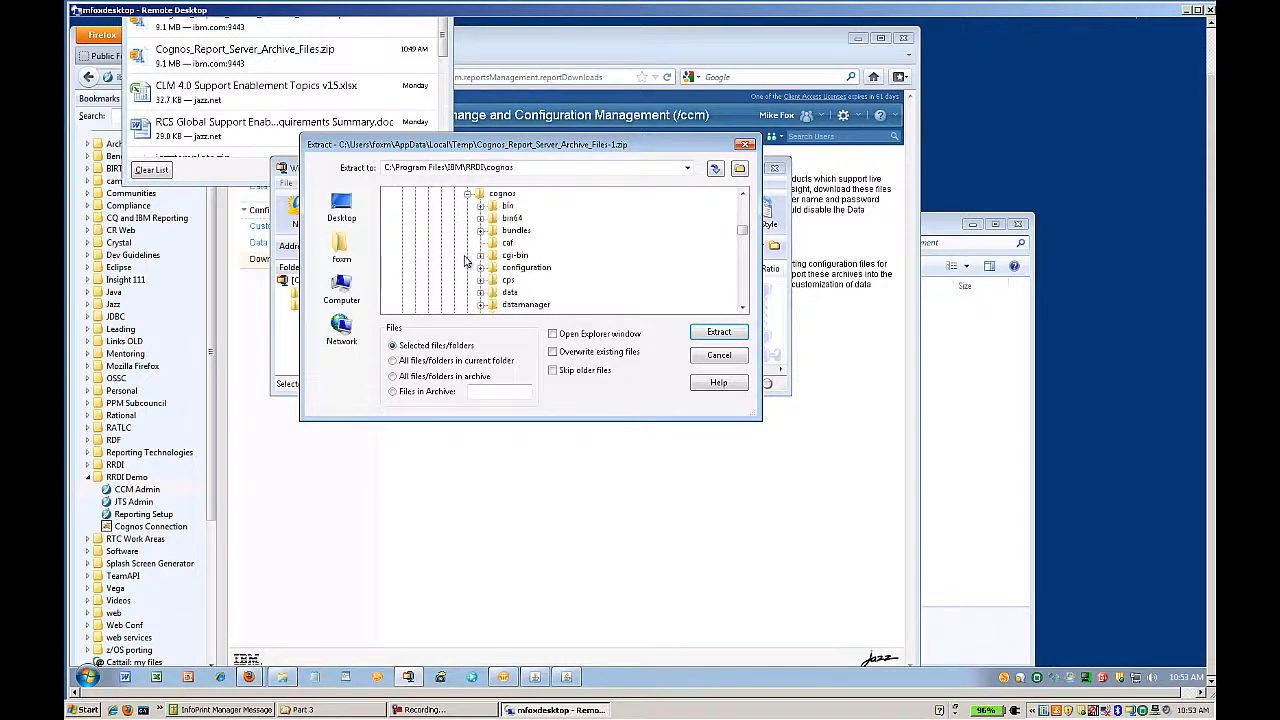
{"action": "left_click", "coordinate": [522, 281]}
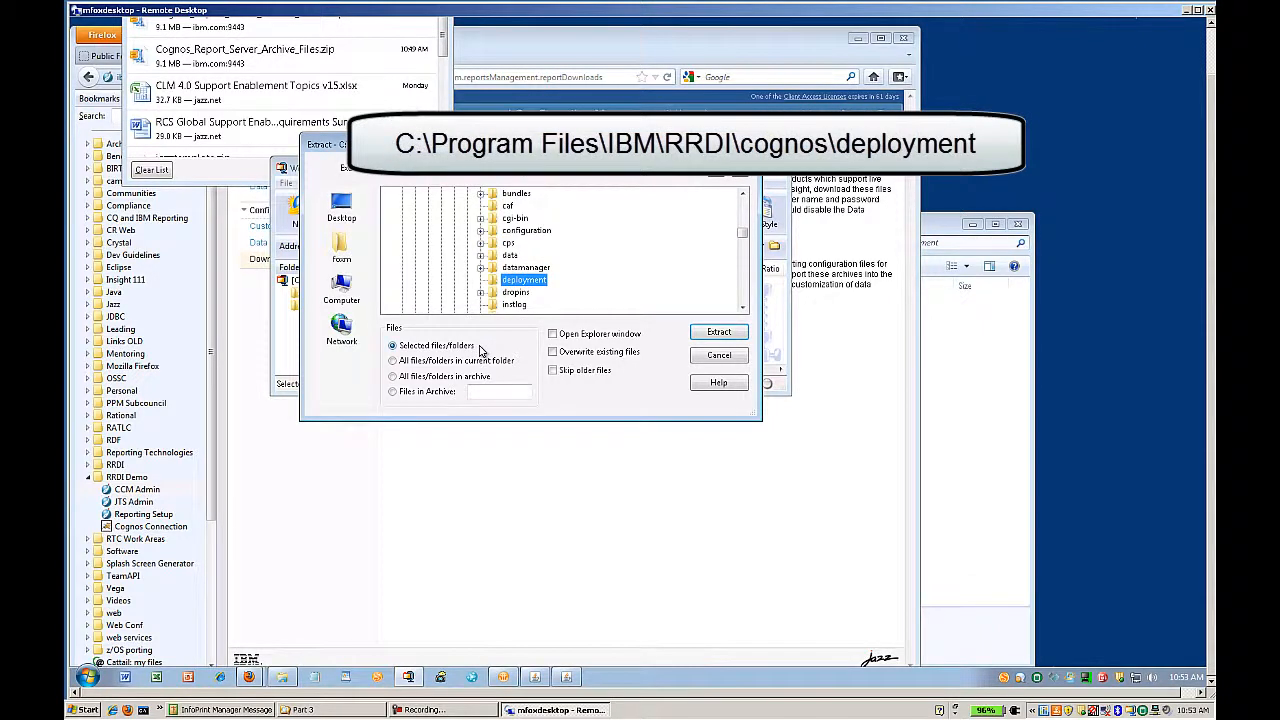
{"action": "left_click", "coordinate": [717, 332]}
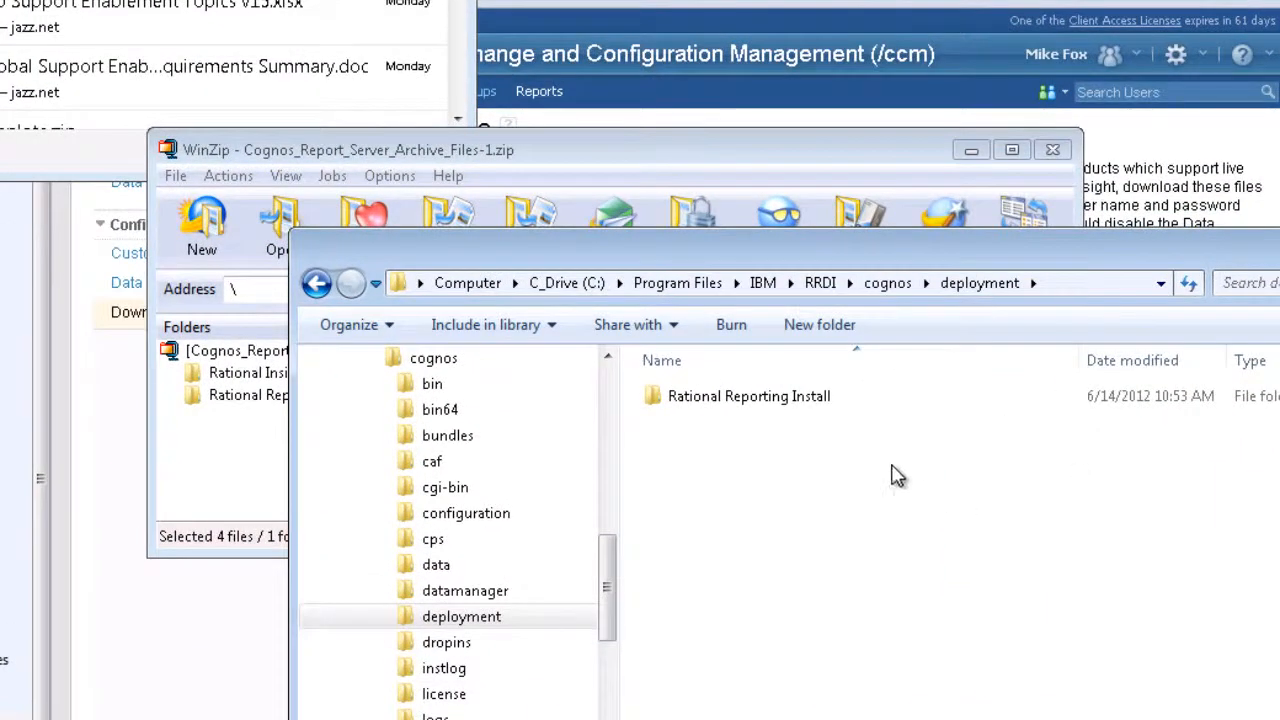
- Open the extracted Rational Reporting Install folder and widen the Name column to read the zip names
{"action": "double_click", "coordinate": [780, 402]}
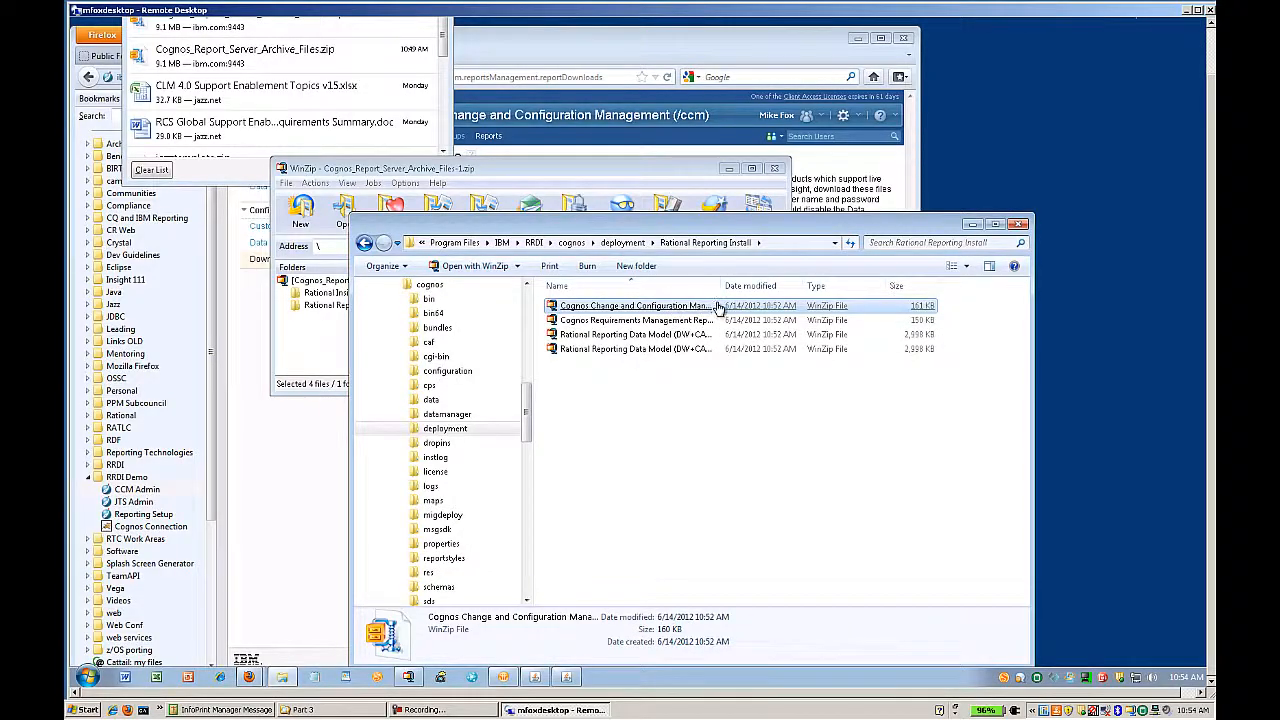
{"action": "left_click", "coordinate": [712, 321]}
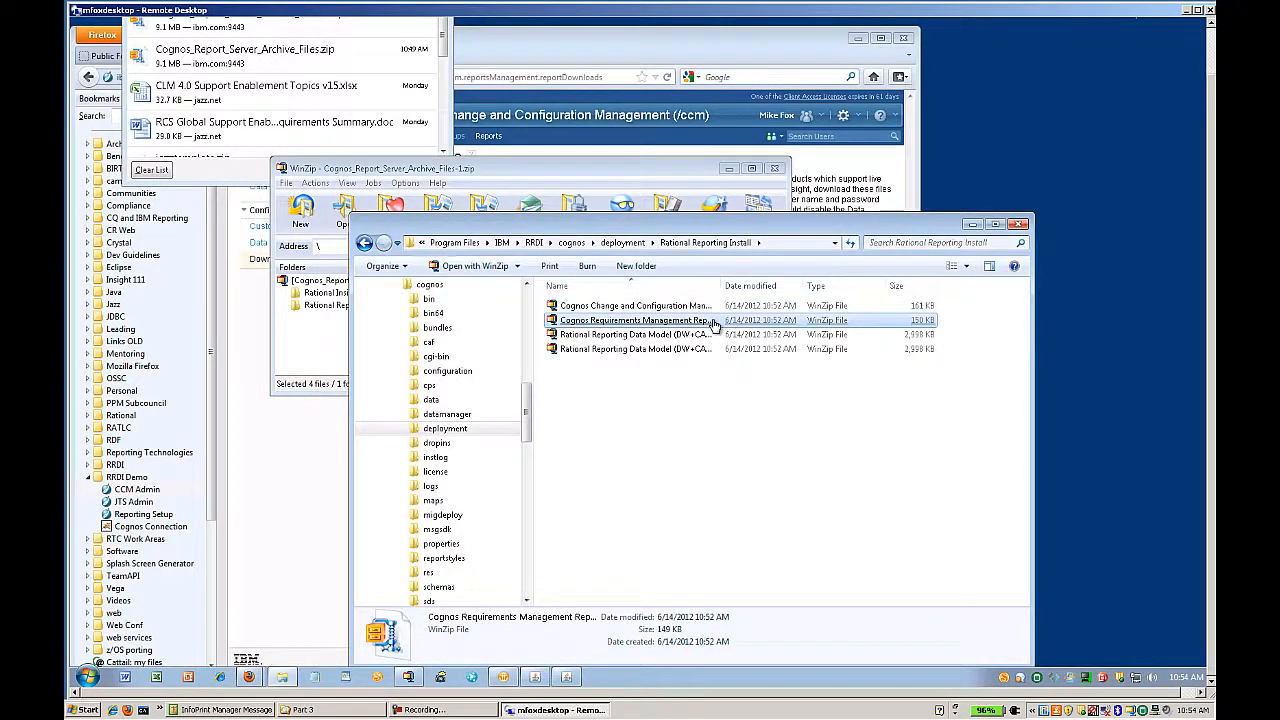
{"action": "left_click", "coordinate": [714, 349]}
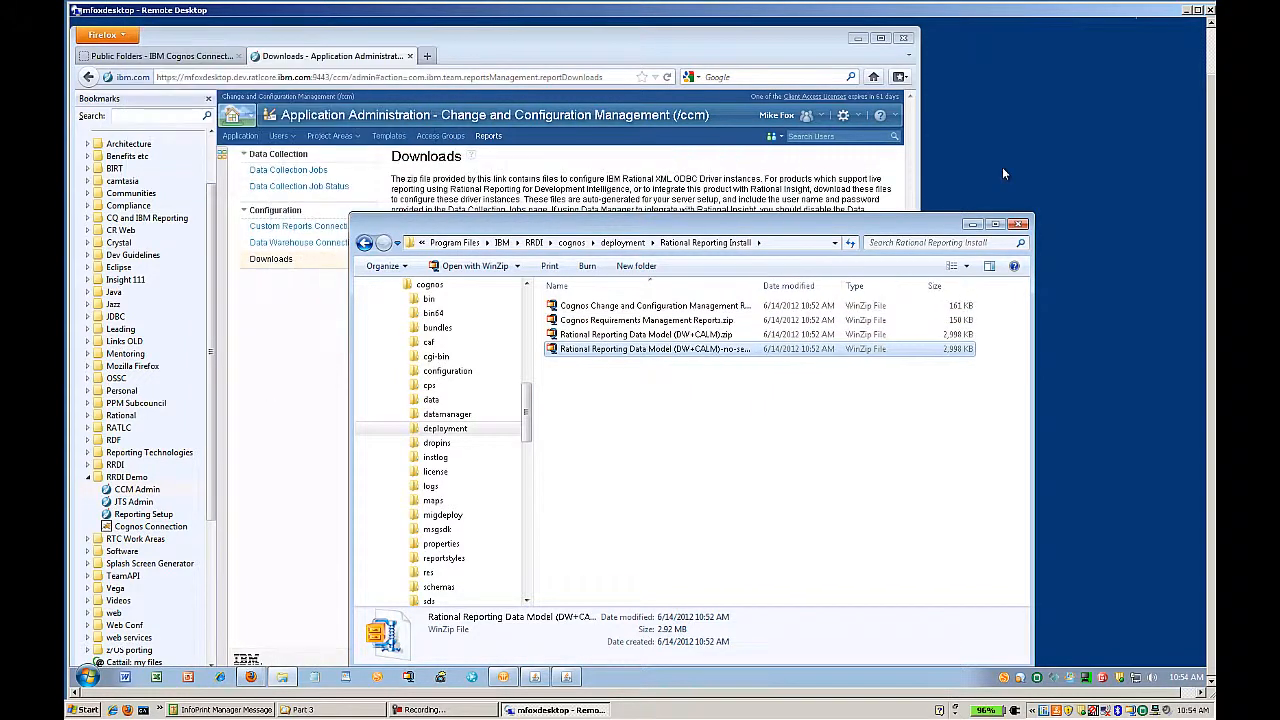
{"action": "double_click", "coordinate": [760, 286]}
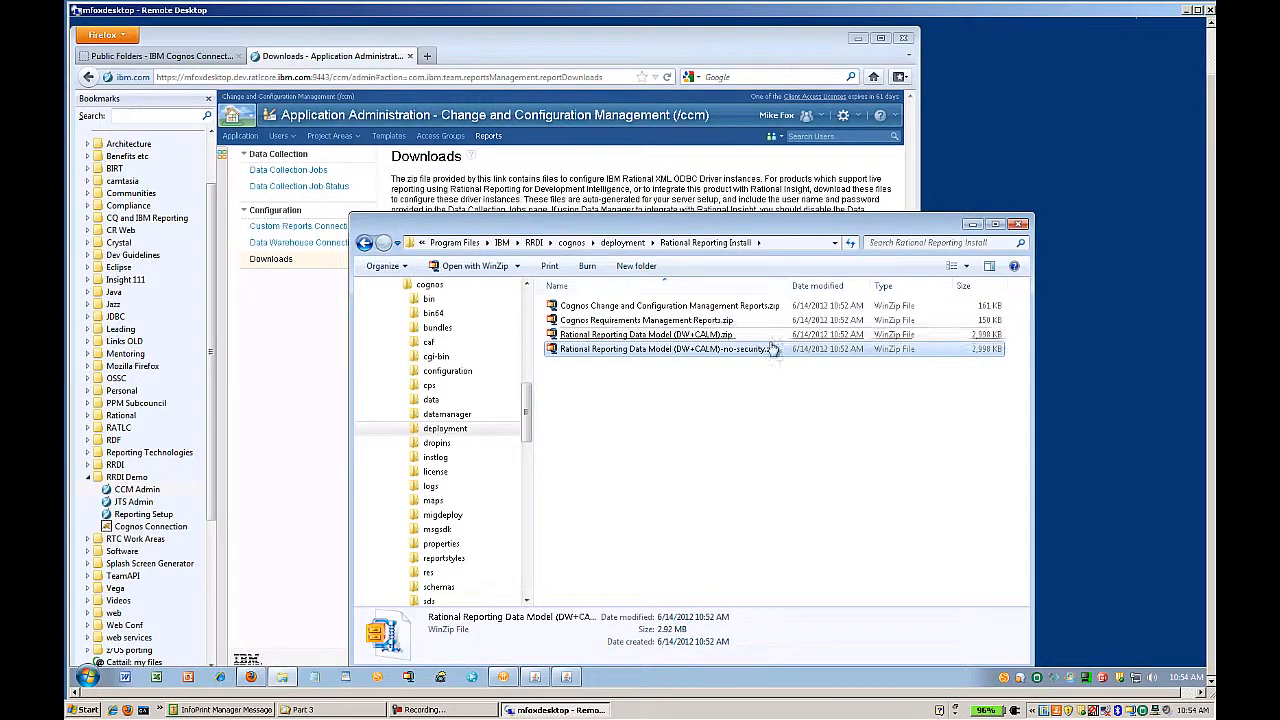
- Permanently delete the no-security data model zip archive
{"action": "left_click", "coordinate": [727, 352]}
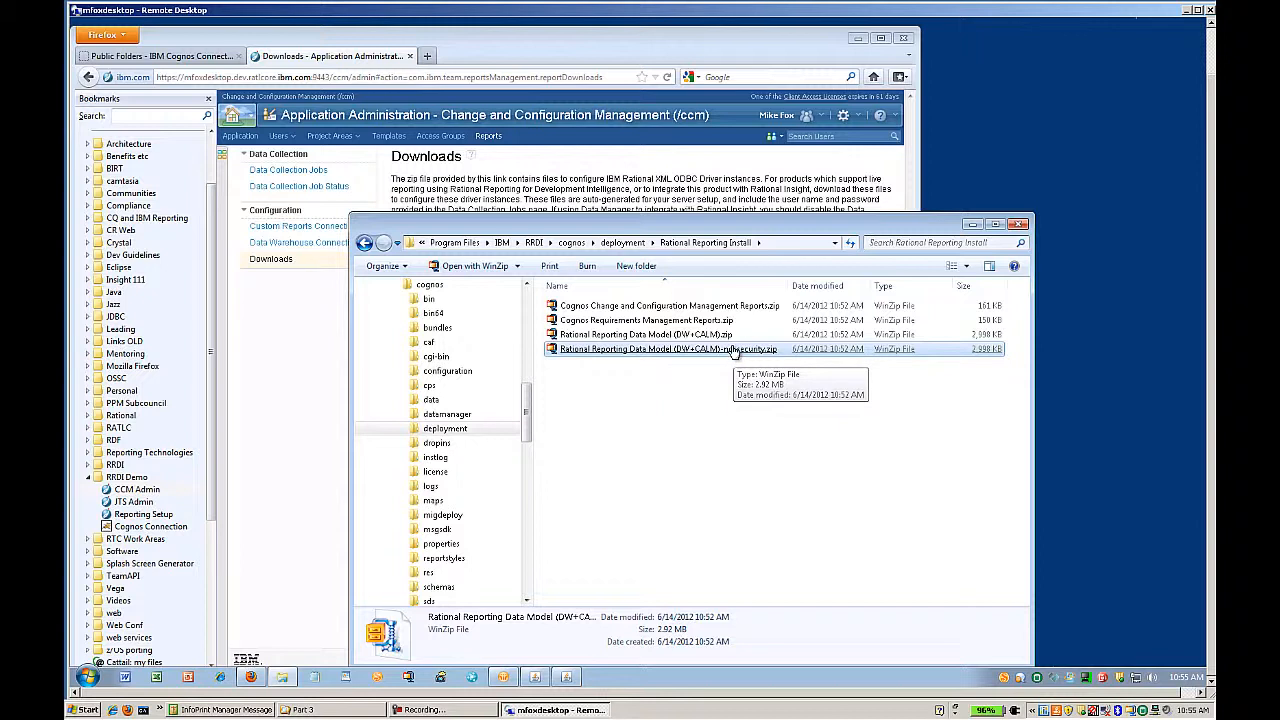
{"action": "key", "text": "shift+Delete"}
{"action": "left_click", "coordinate": [713, 380]}
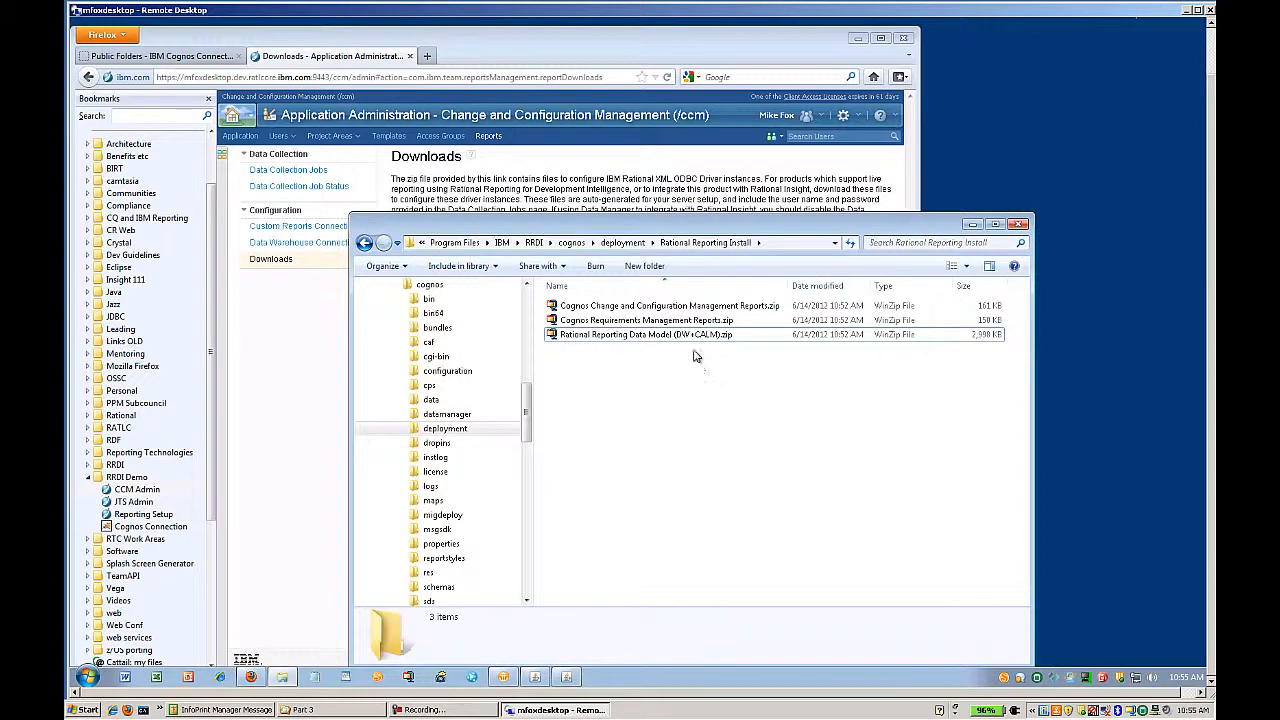
- Copy the three zip archives up into the deployment folder
{"action": "left_click", "coordinate": [695, 340]}
{"action": "key", "text": "ctrl+a"}
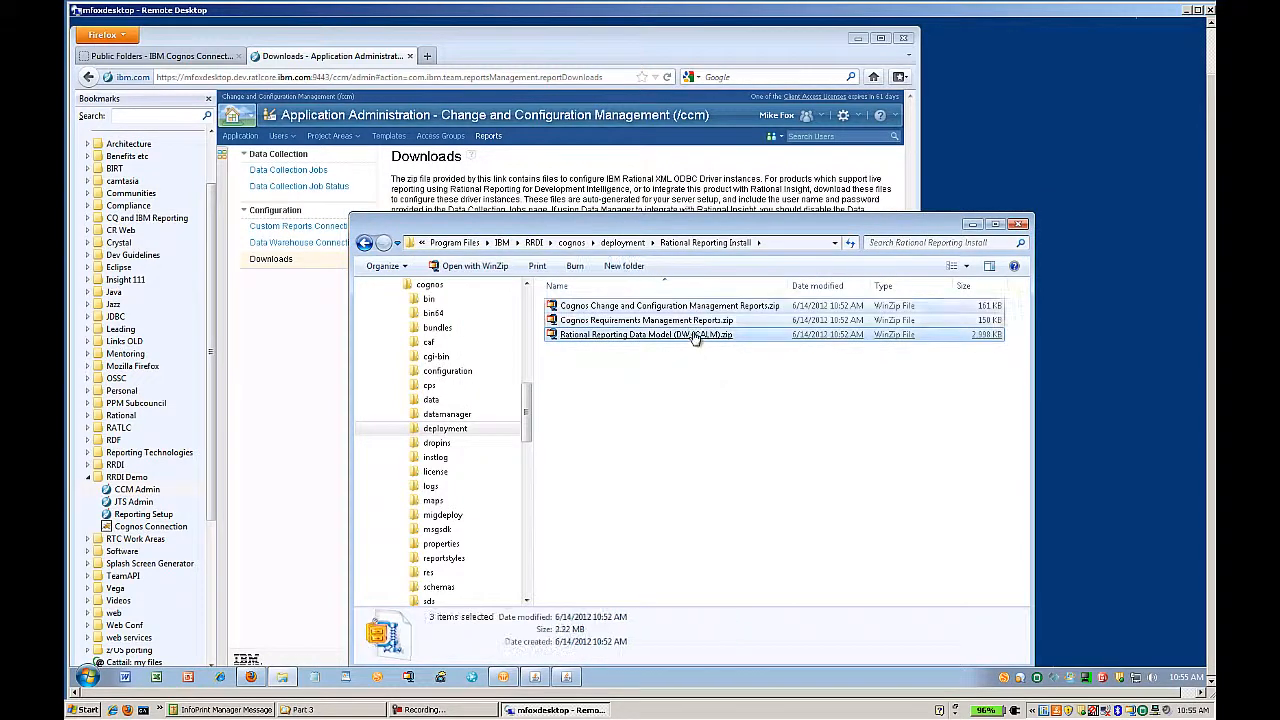
{"action": "right_click", "coordinate": [695, 340]}
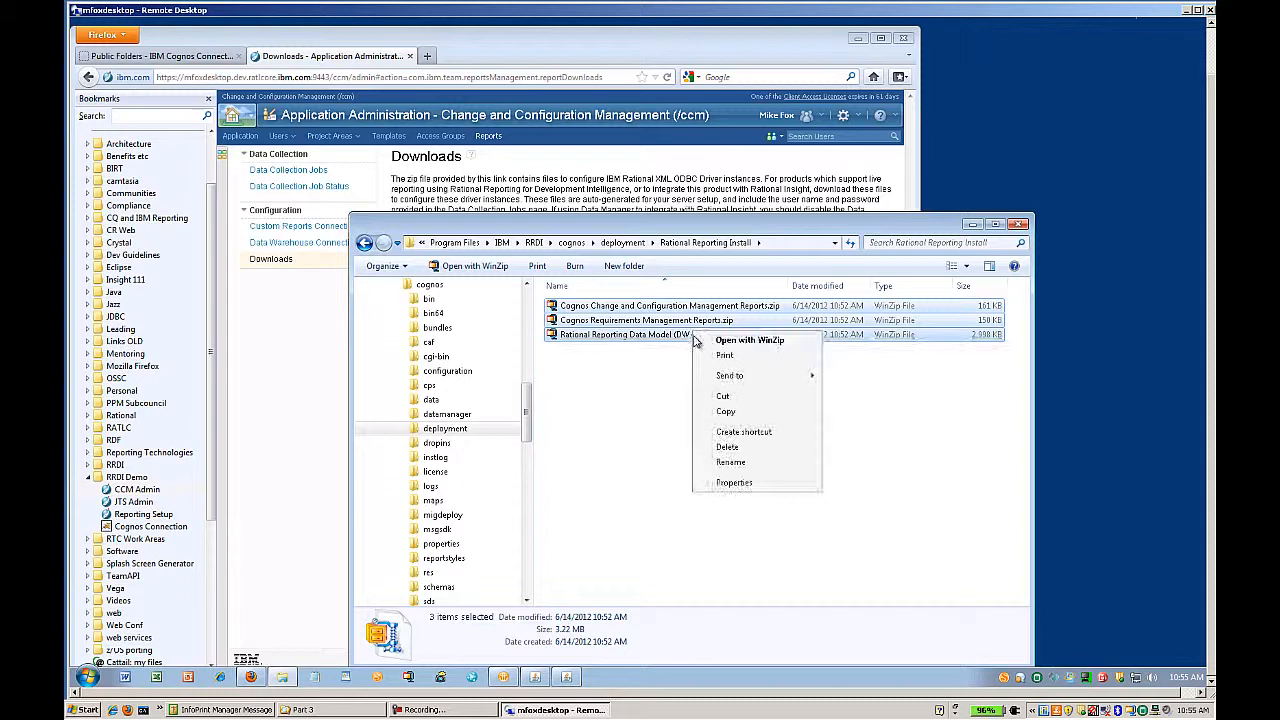
{"action": "left_click", "coordinate": [733, 405]}
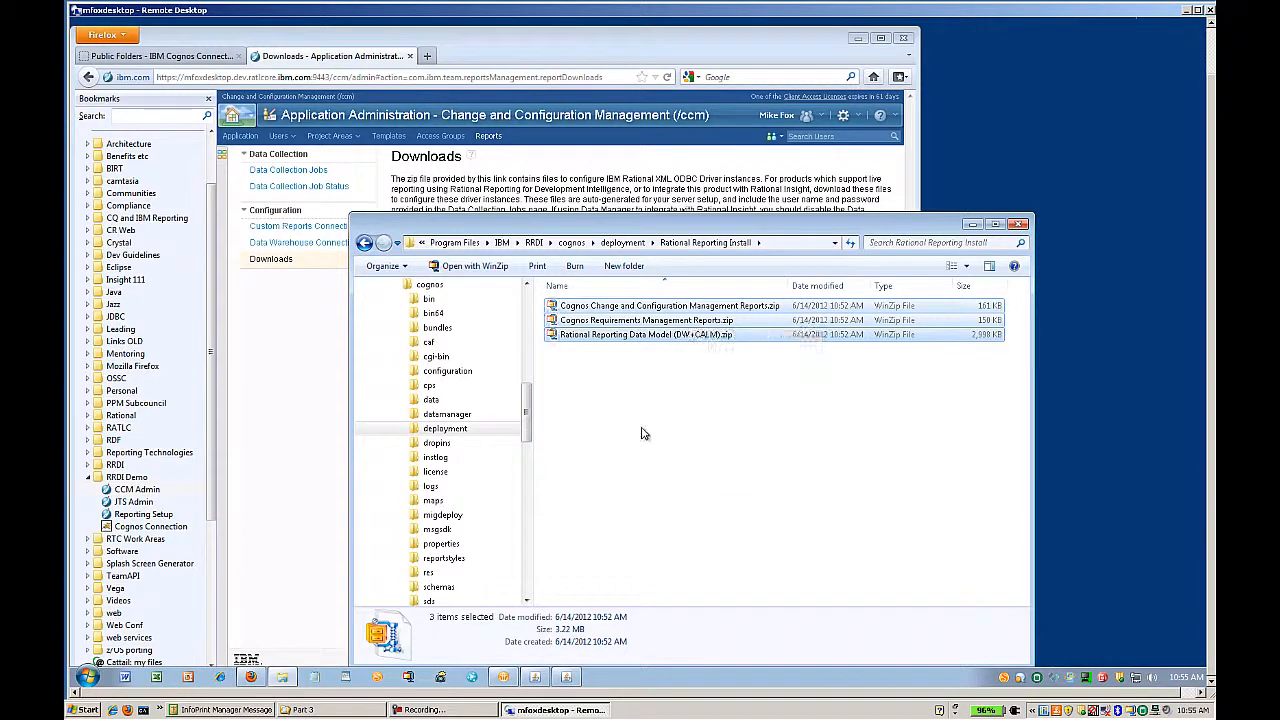
{"action": "left_click", "coordinate": [463, 430]}
{"action": "right_click", "coordinate": [617, 355]}
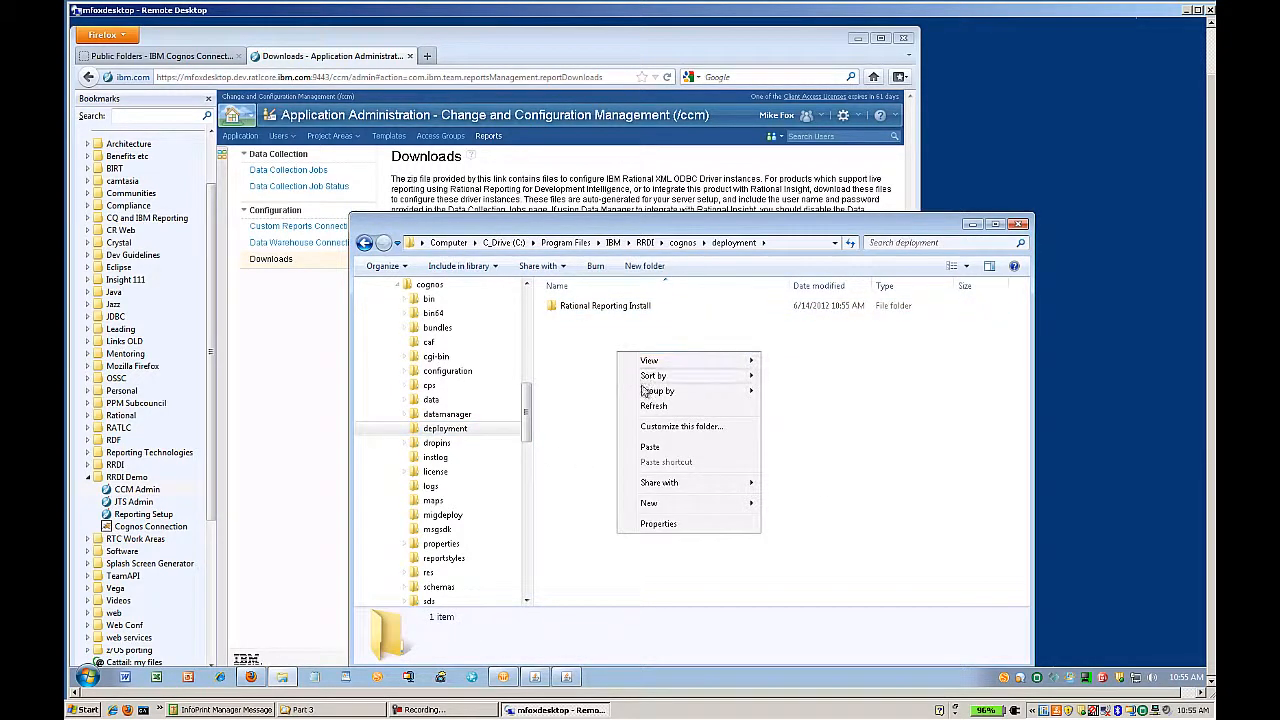
{"action": "left_click", "coordinate": [652, 447]}
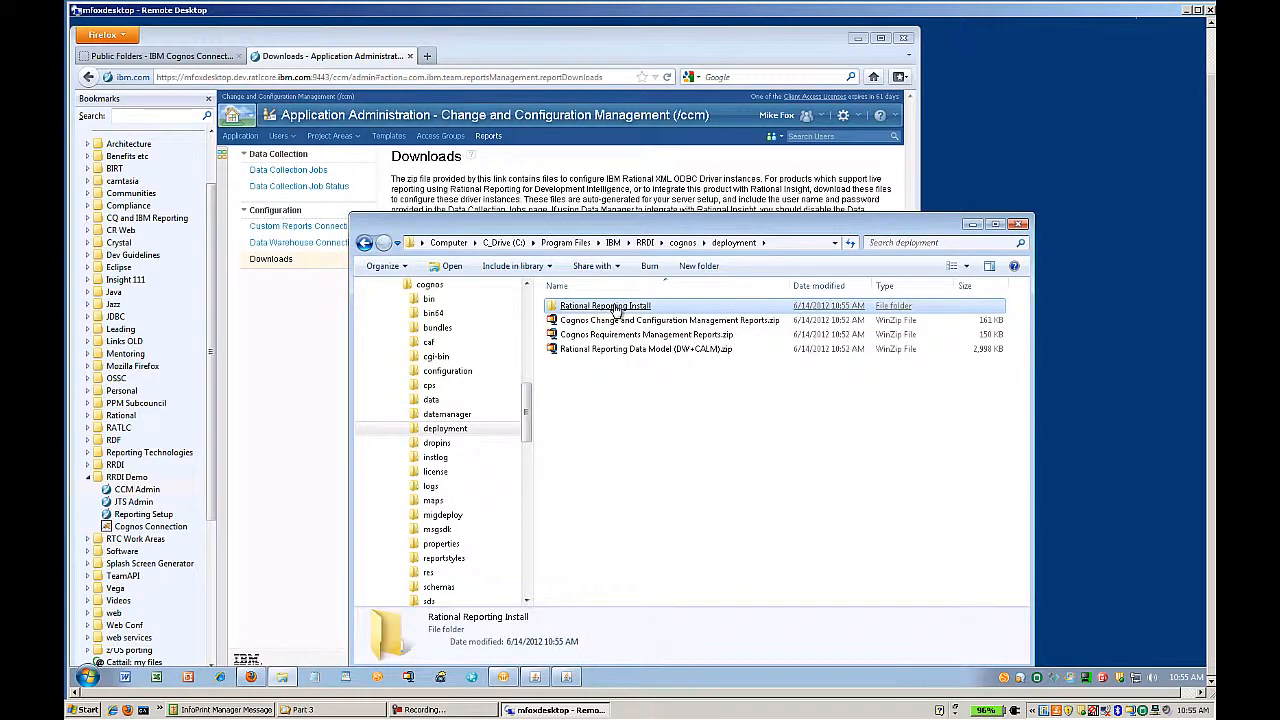
- Delete the Rational Reporting Install subfolder and load the Rational Reporting Setup bookmark
{"action": "key", "text": "shift+Delete"}
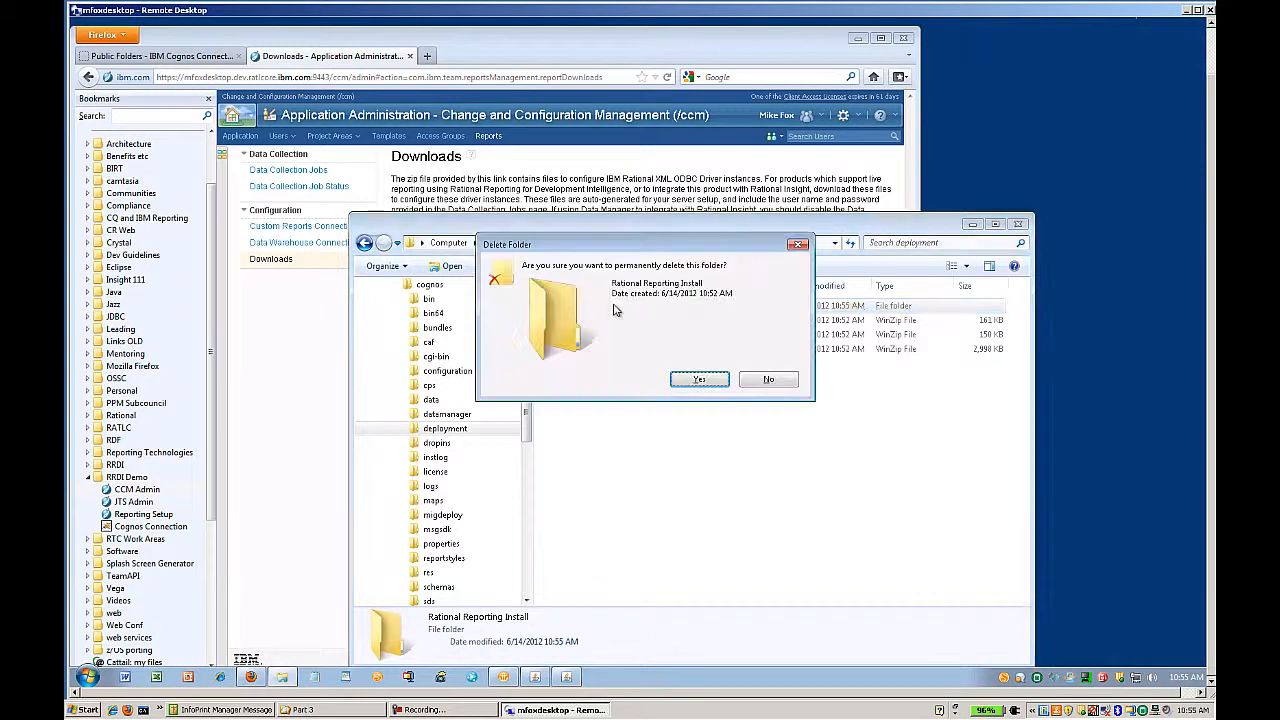
{"action": "left_click", "coordinate": [700, 378]}
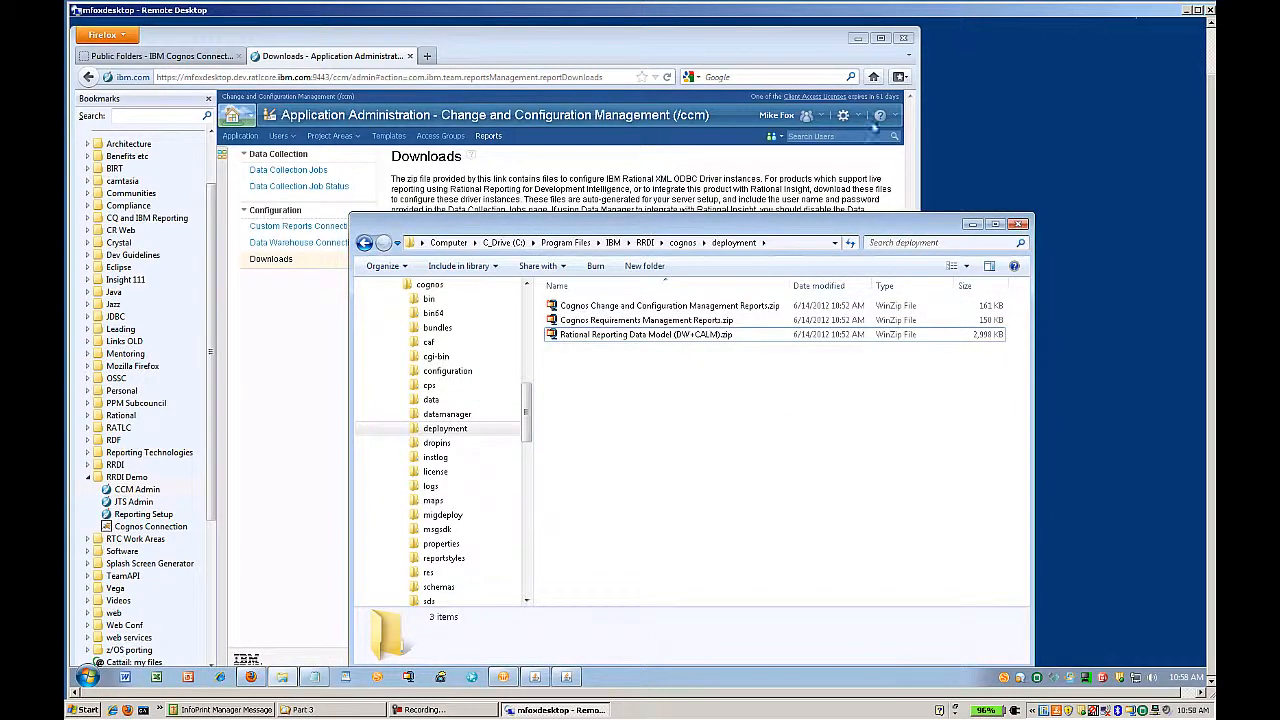
{"action": "left_click", "coordinate": [731, 387]}
{"action": "left_click", "coordinate": [155, 514]}
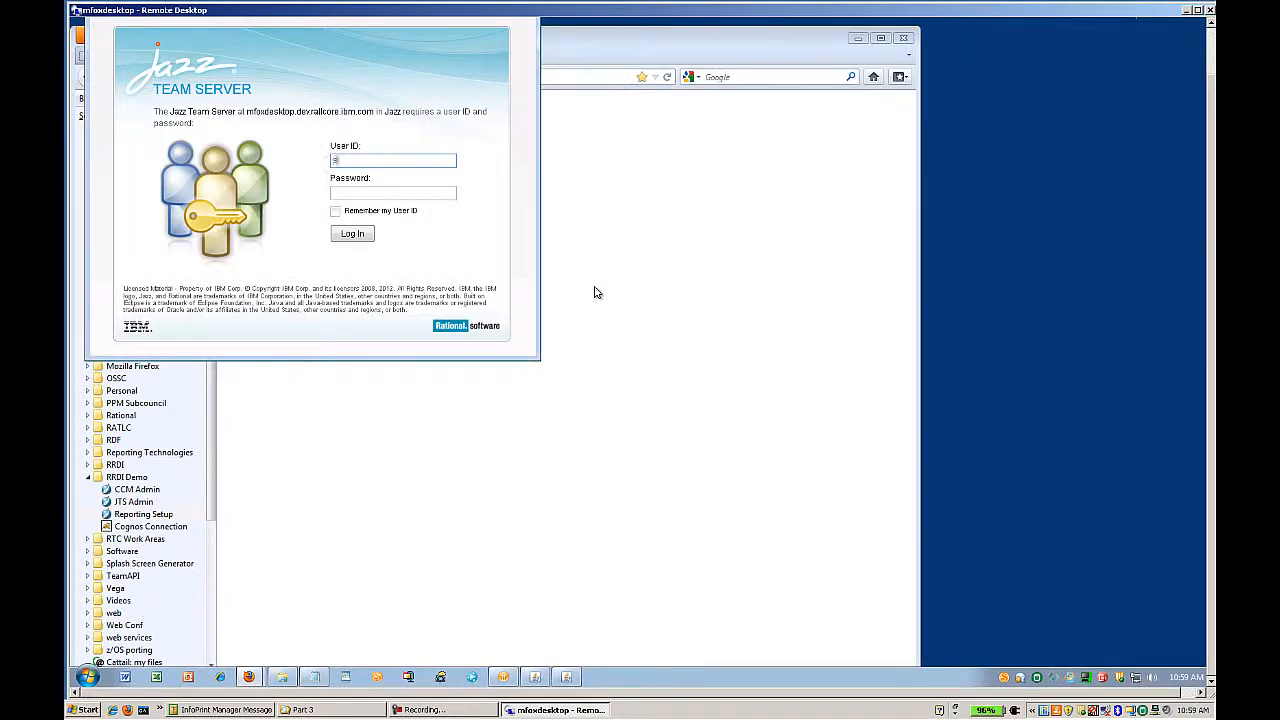
- Log in to Jazz Team Server with the setup administrator's user ID and password
{"action": "type", "text": "admi"}
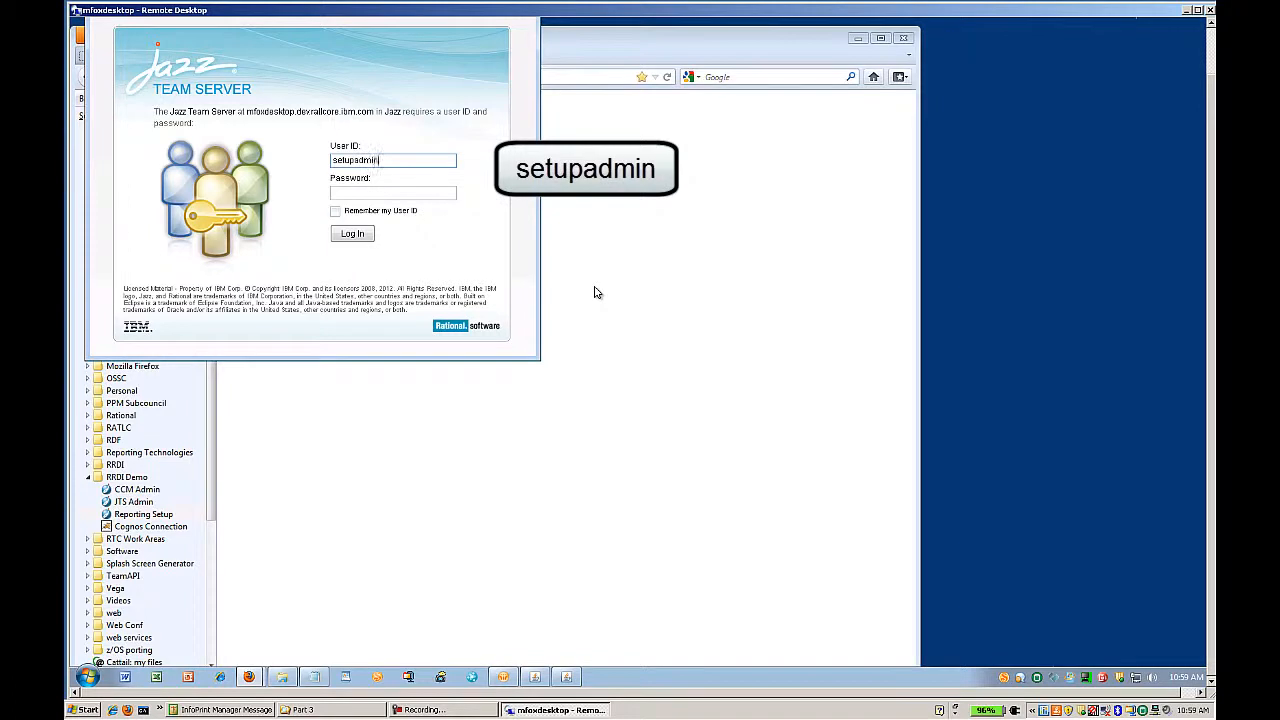
{"action": "type", "text": "n"}
{"action": "left_click", "coordinate": [421, 192]}
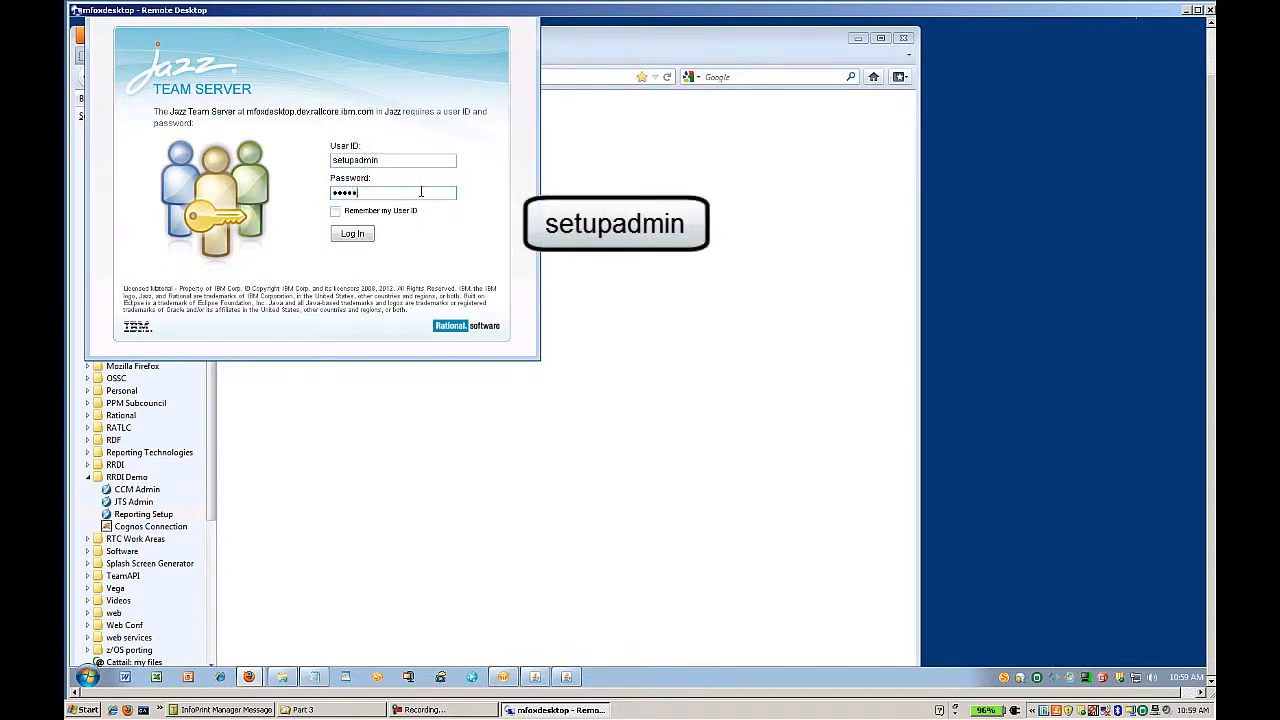
{"action": "left_click", "coordinate": [352, 234]}
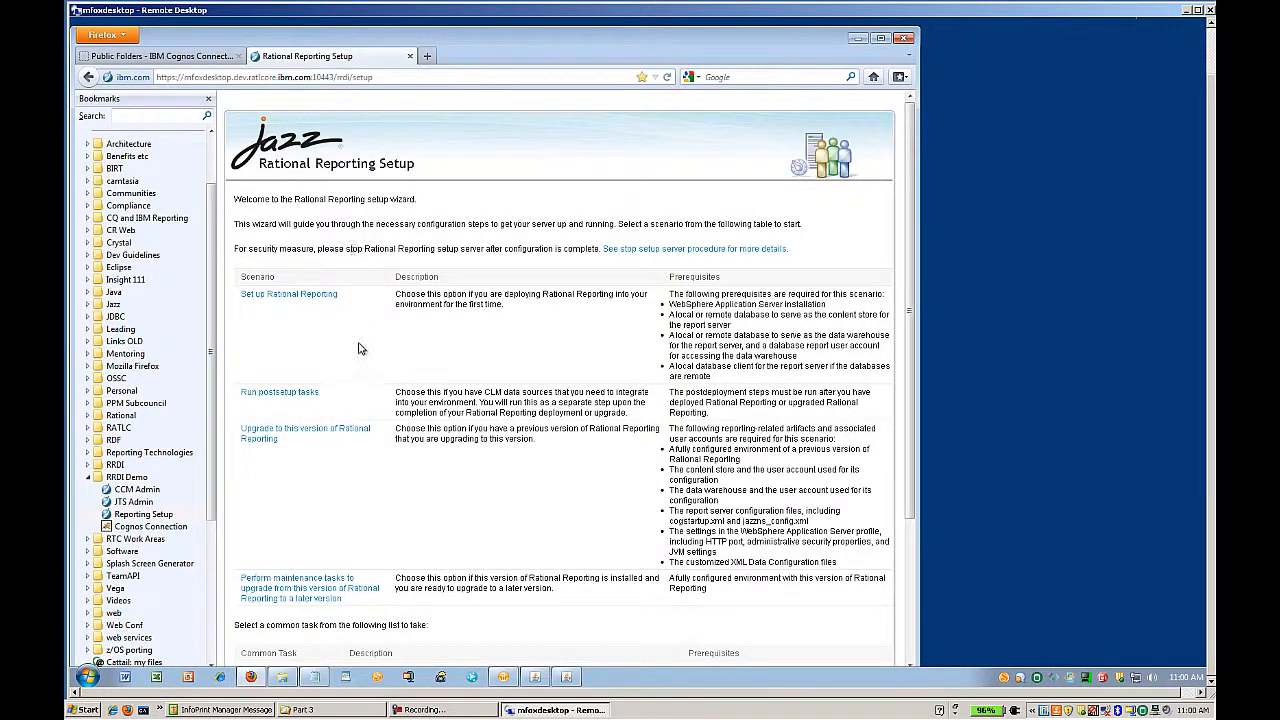
- Scroll down to the common tasks list showing Load Cognos Archives
{"action": "scroll", "coordinate": [365, 327], "scroll_direction": "down", "scroll_amount": 3}
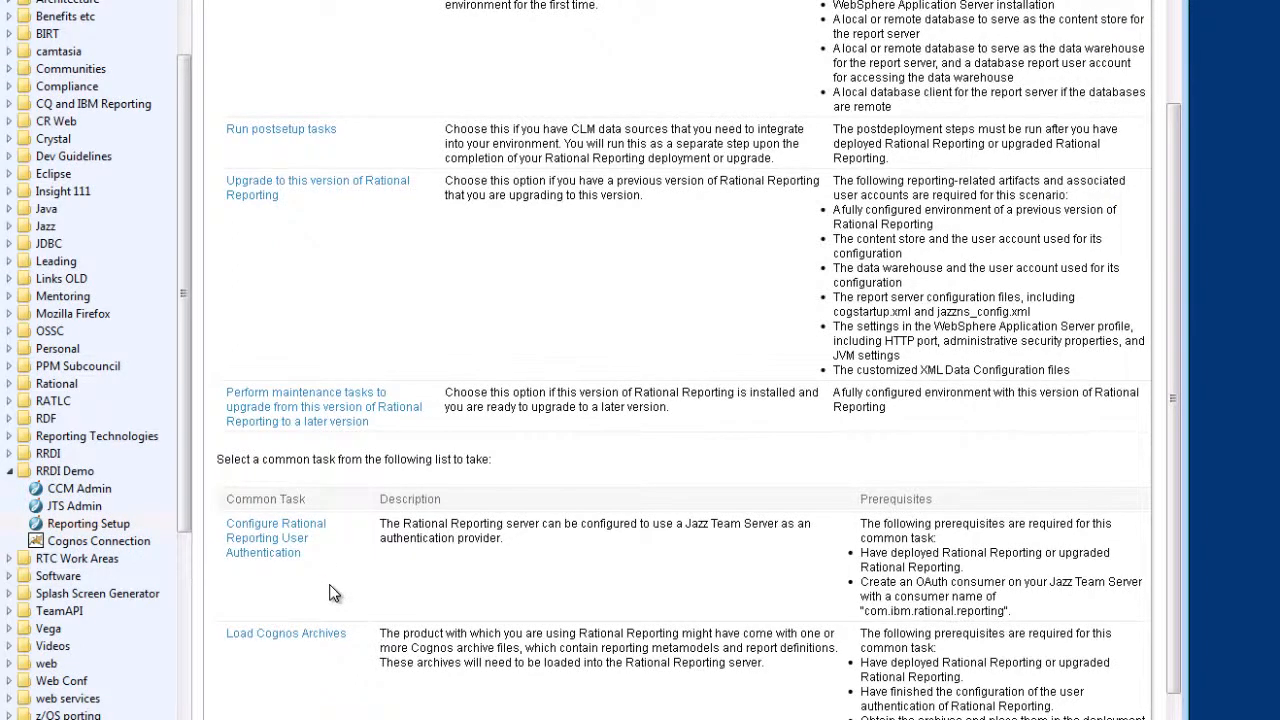
- In Load Cognos Archives, enter namespace Jazz plus the reporting user name and password, then get available archives
{"action": "left_click", "coordinate": [298, 636]}
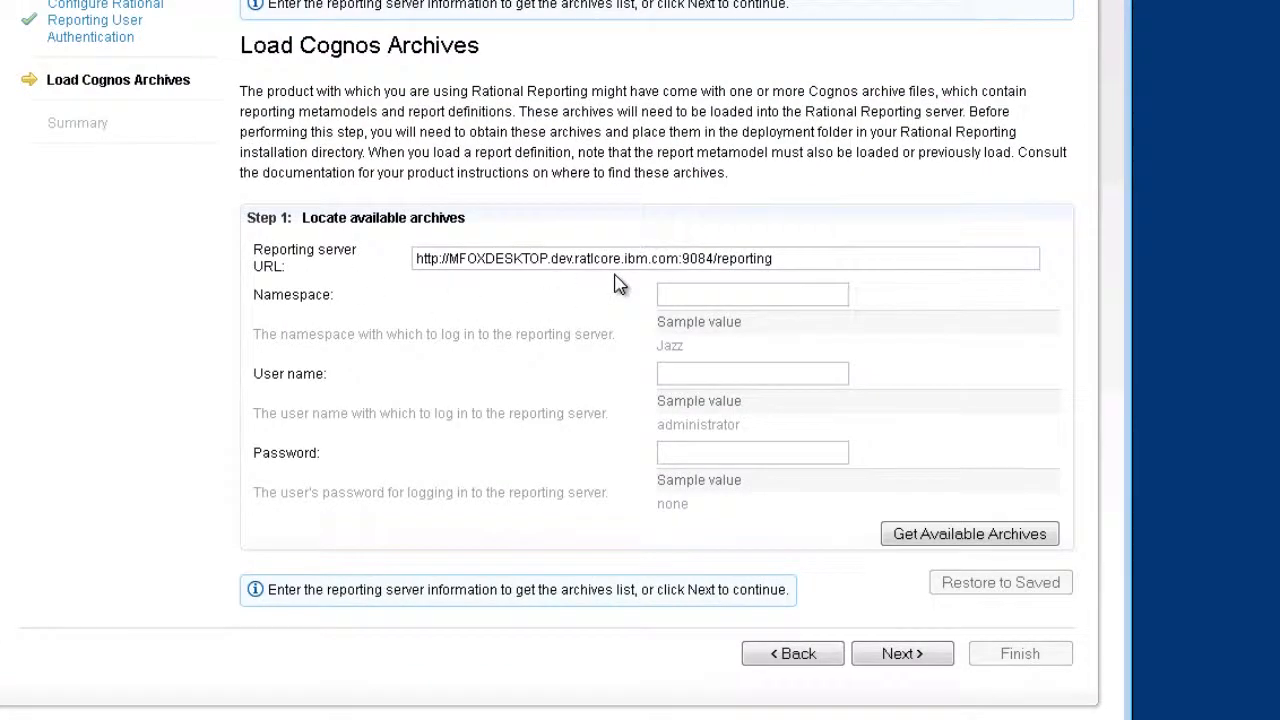
{"action": "left_click", "coordinate": [685, 294]}
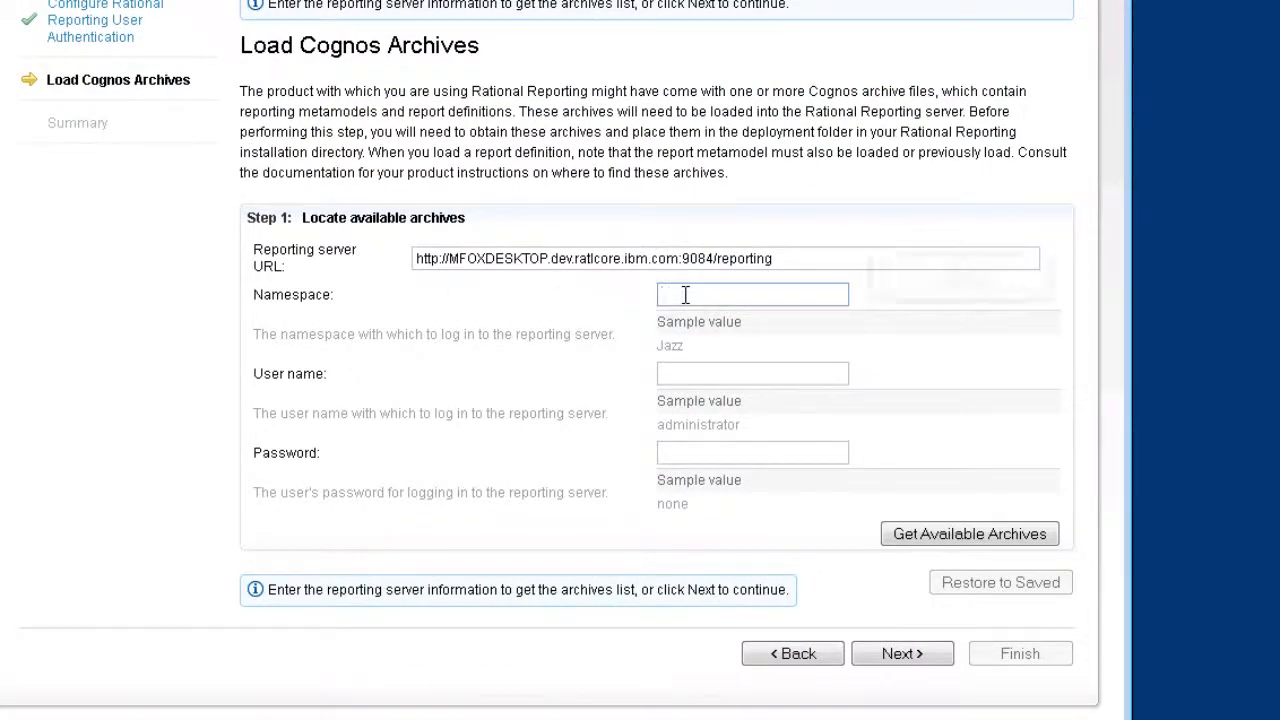
{"action": "type", "text": "Jazz"}
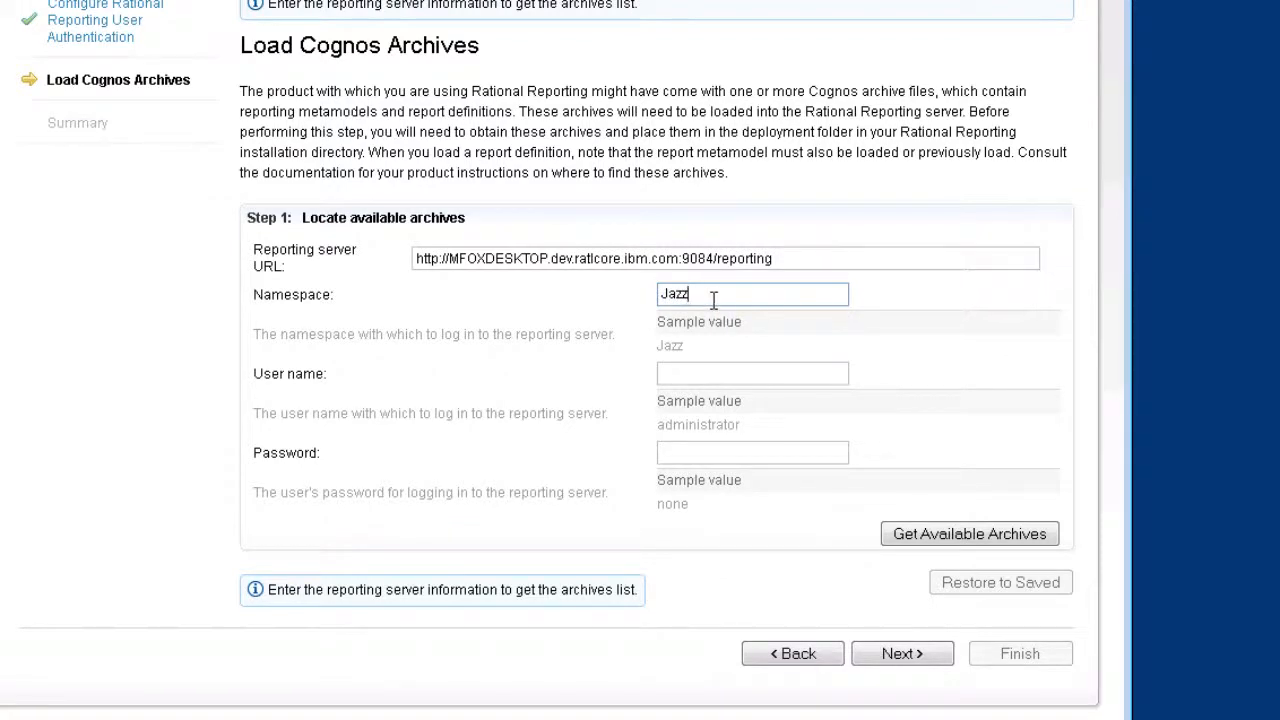
{"action": "left_click", "coordinate": [726, 375]}
{"action": "type", "text": "fox m"}
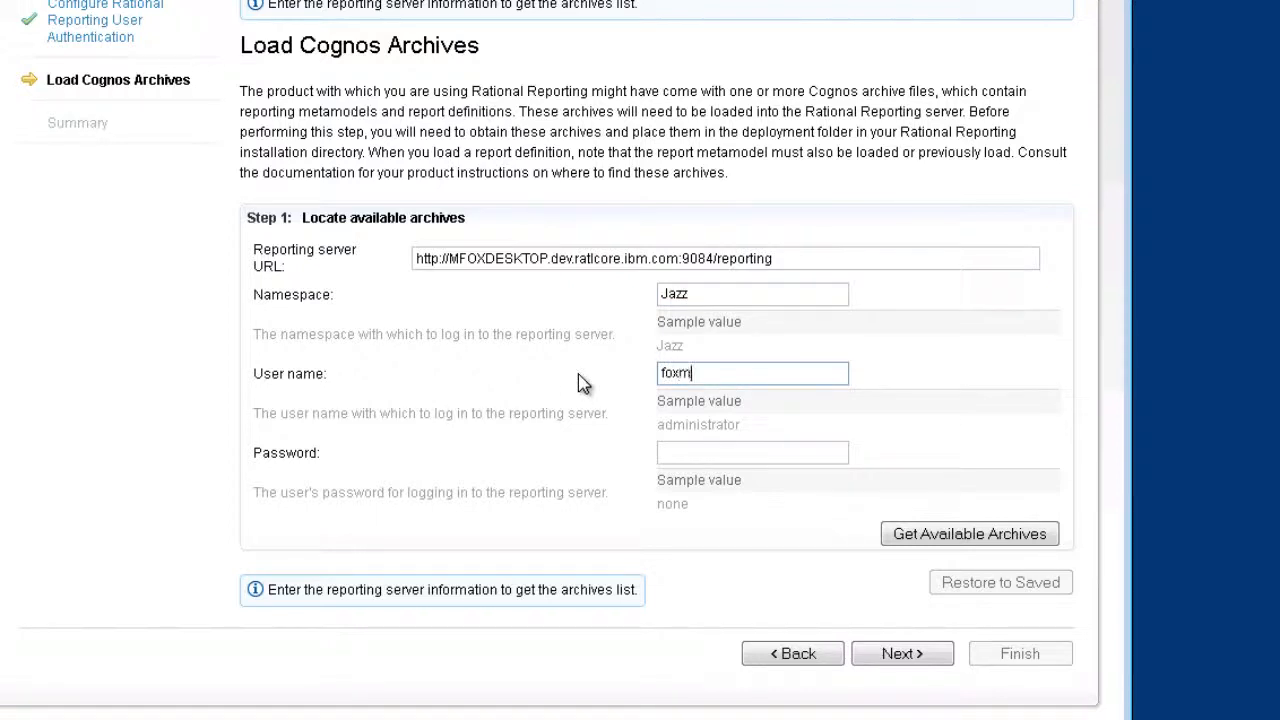
{"action": "left_click", "coordinate": [719, 456]}
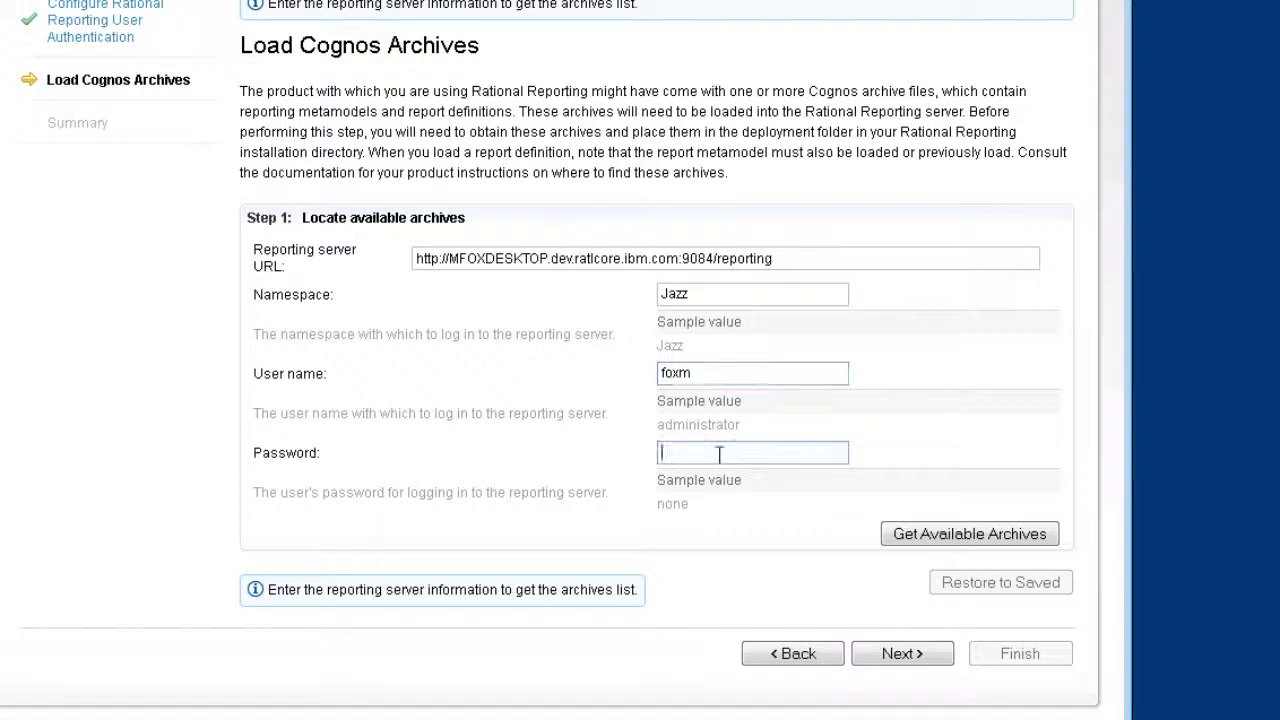
{"action": "type", "text": "••••••••"}
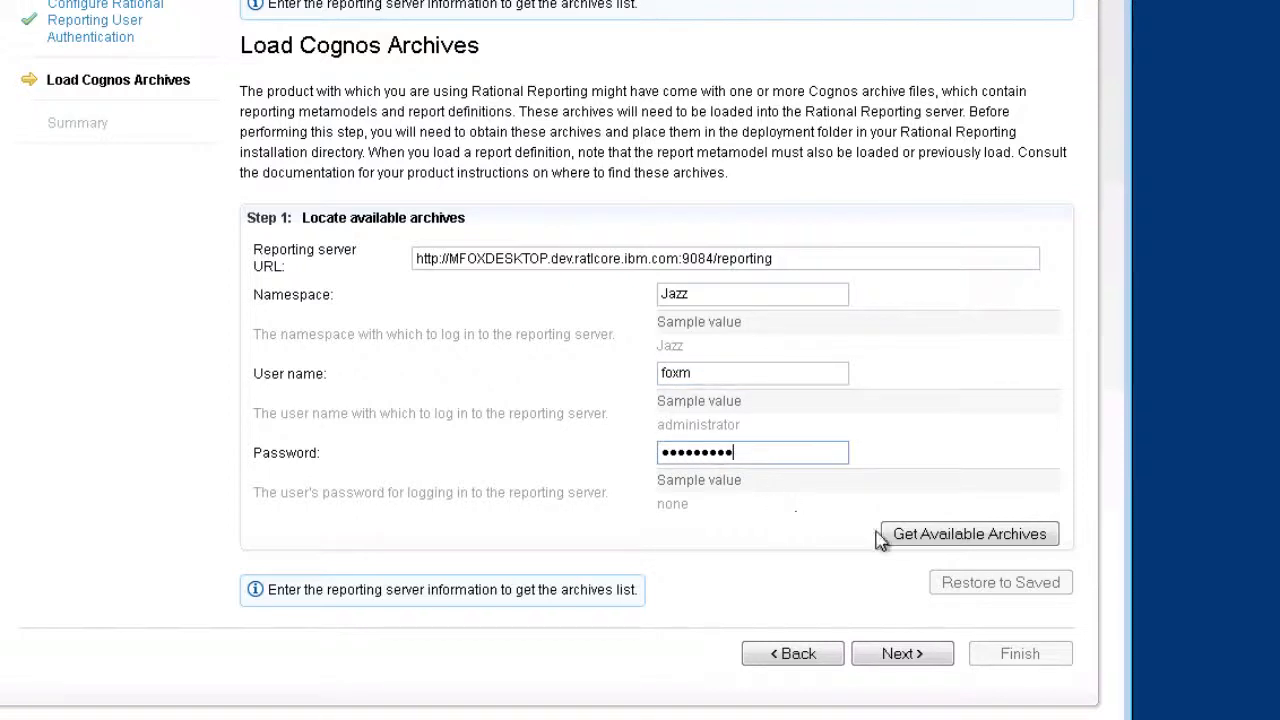
{"action": "left_click", "coordinate": [933, 540]}
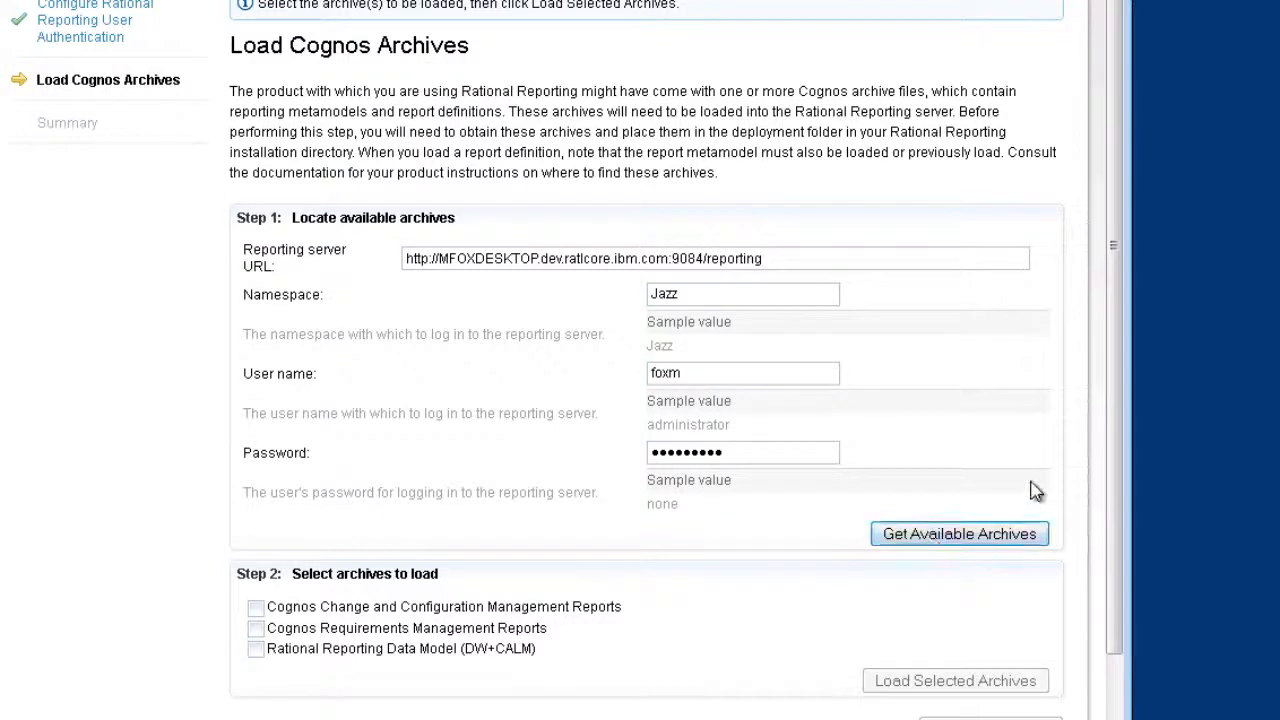
- Load the CCM reports, RM reports and Data Model archives, then advance to Summary
{"action": "left_click_drag", "start_coordinate": [1120, 417], "coordinate": [1128, 552]}
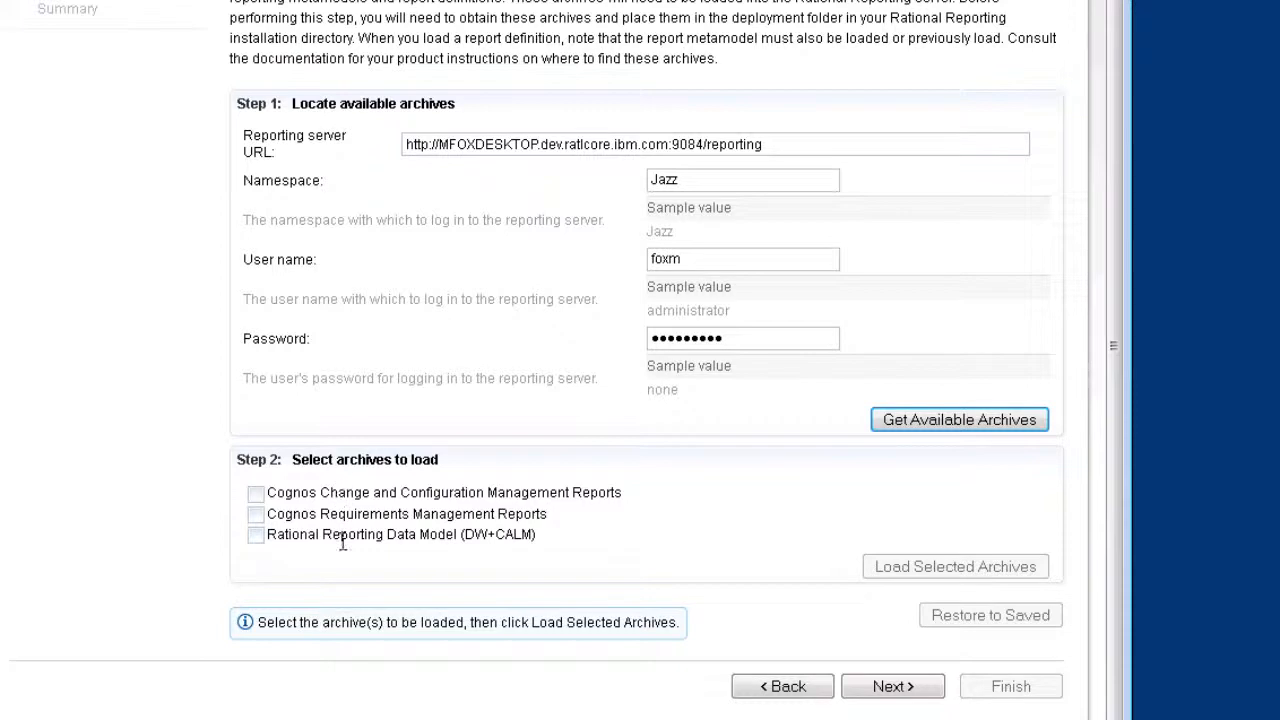
{"action": "left_click", "coordinate": [257, 494]}
{"action": "left_click", "coordinate": [257, 514]}
{"action": "left_click", "coordinate": [257, 535]}
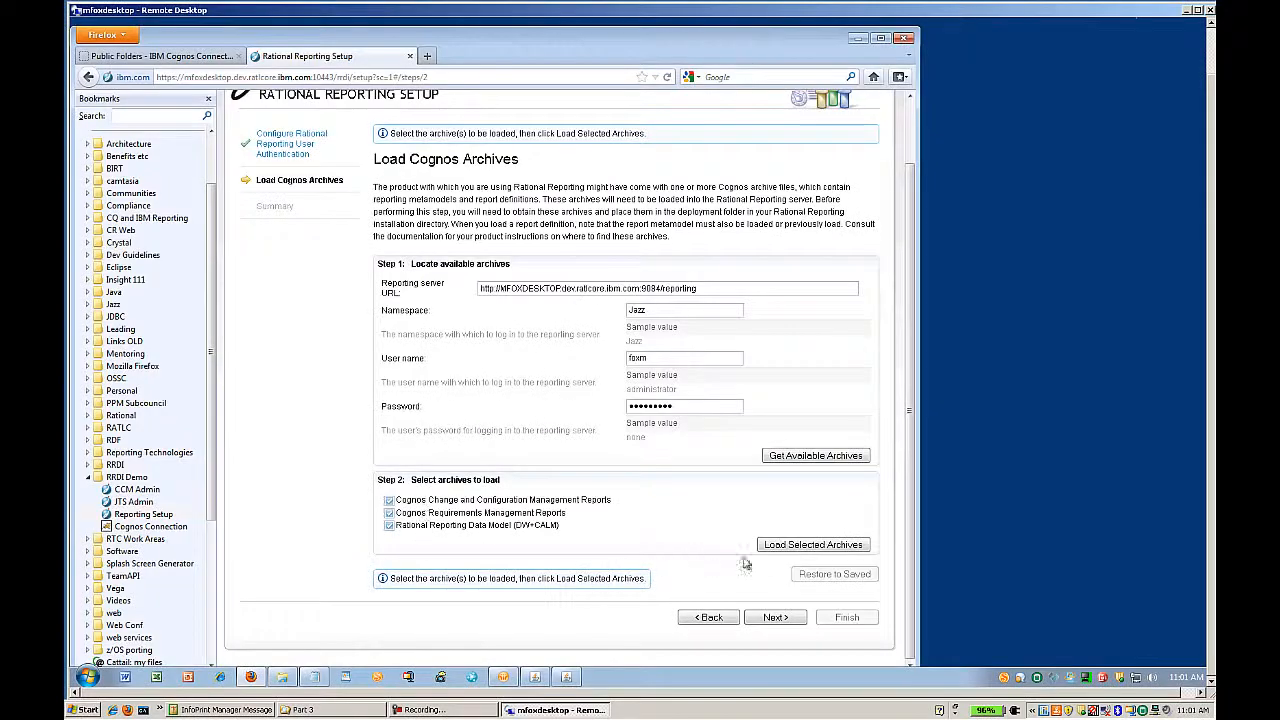
{"action": "left_click", "coordinate": [779, 546]}
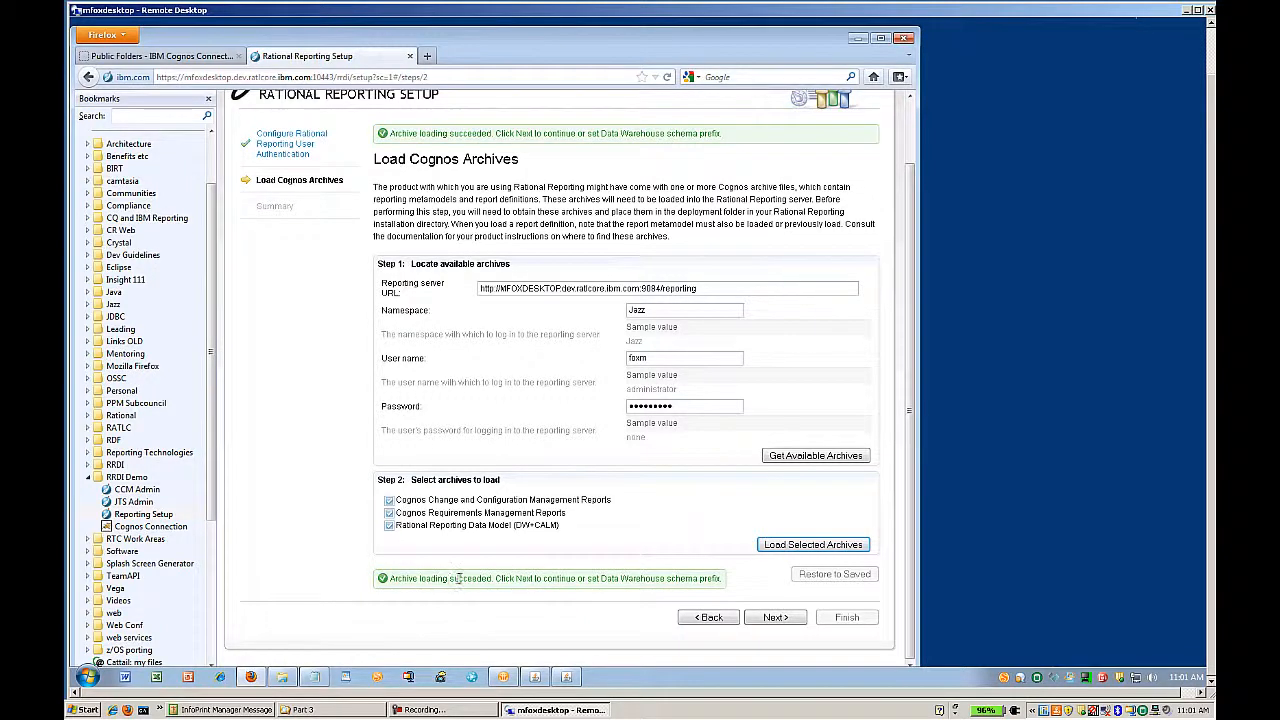
{"action": "left_click", "coordinate": [775, 617]}
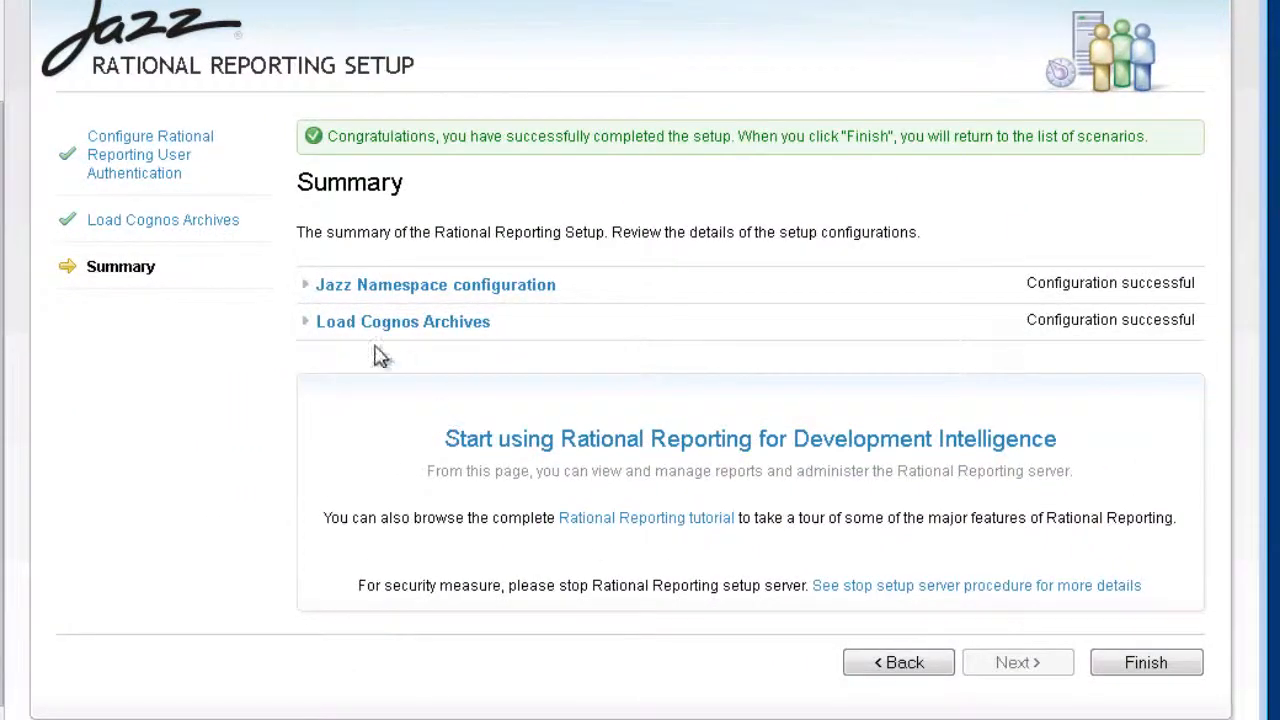
- Expand the Load Cognos Archives summary details, then go back to Cognos Connection's Public Folders
{"action": "left_click", "coordinate": [315, 334]}
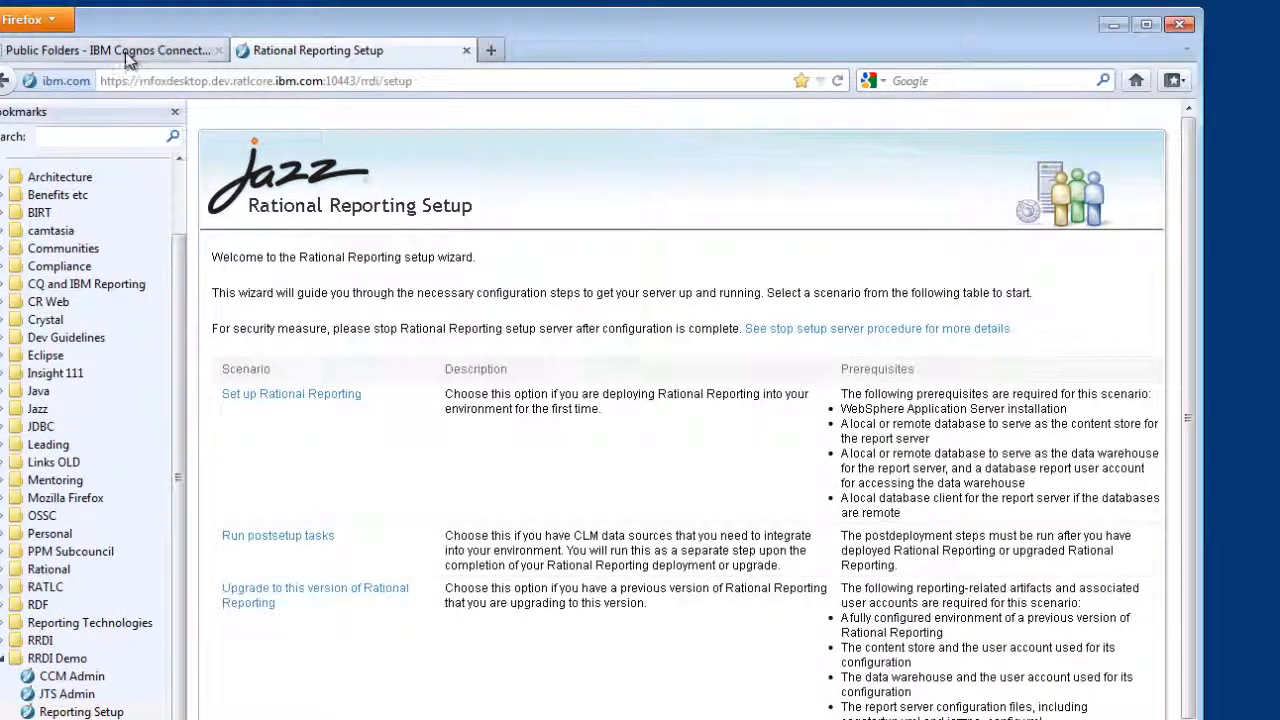
{"action": "left_click", "coordinate": [125, 52]}
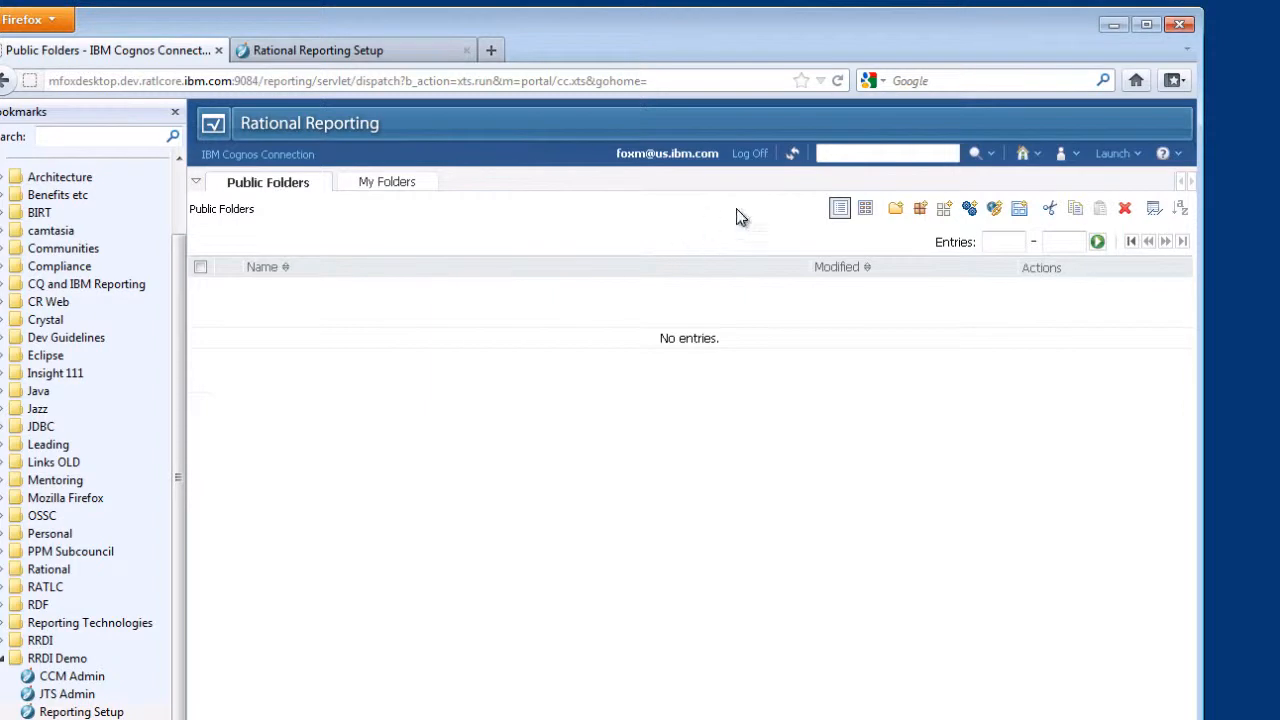
- Refresh Public Folders and browse the Reporting Data Models folder and its Reporting Data Model (DW) package
{"action": "left_click", "coordinate": [792, 156]}
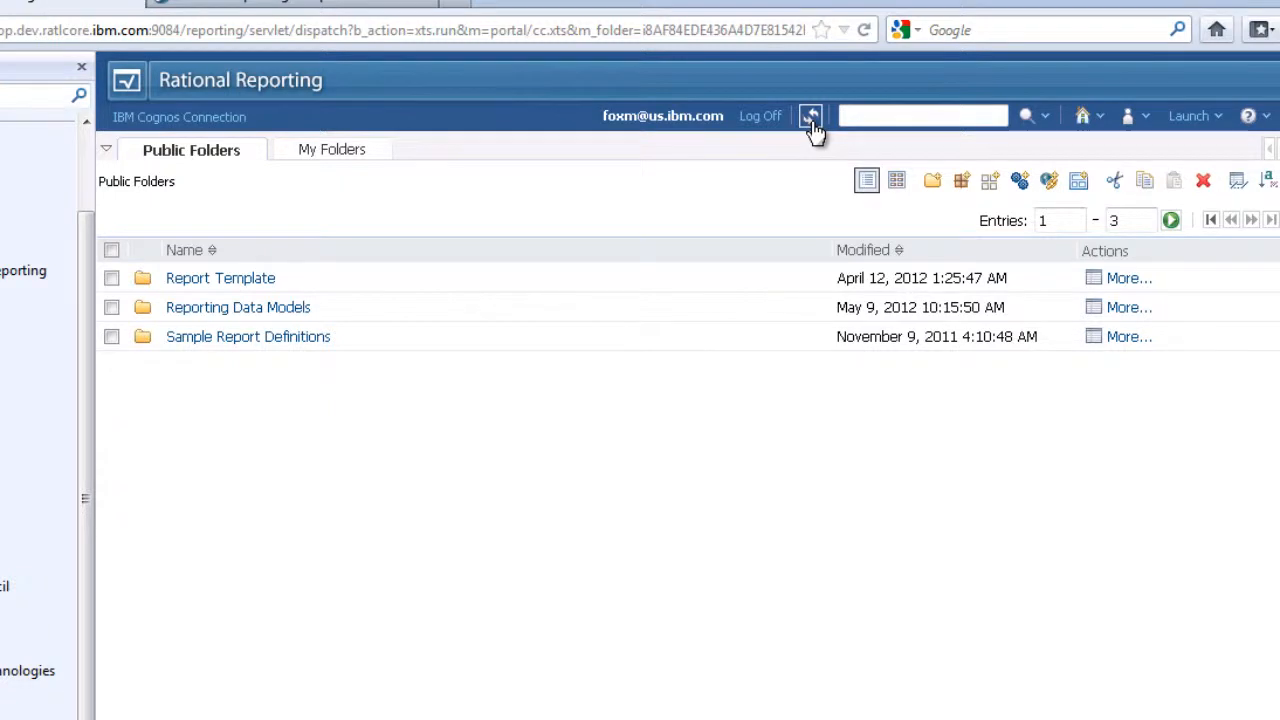
{"action": "left_click", "coordinate": [309, 307]}
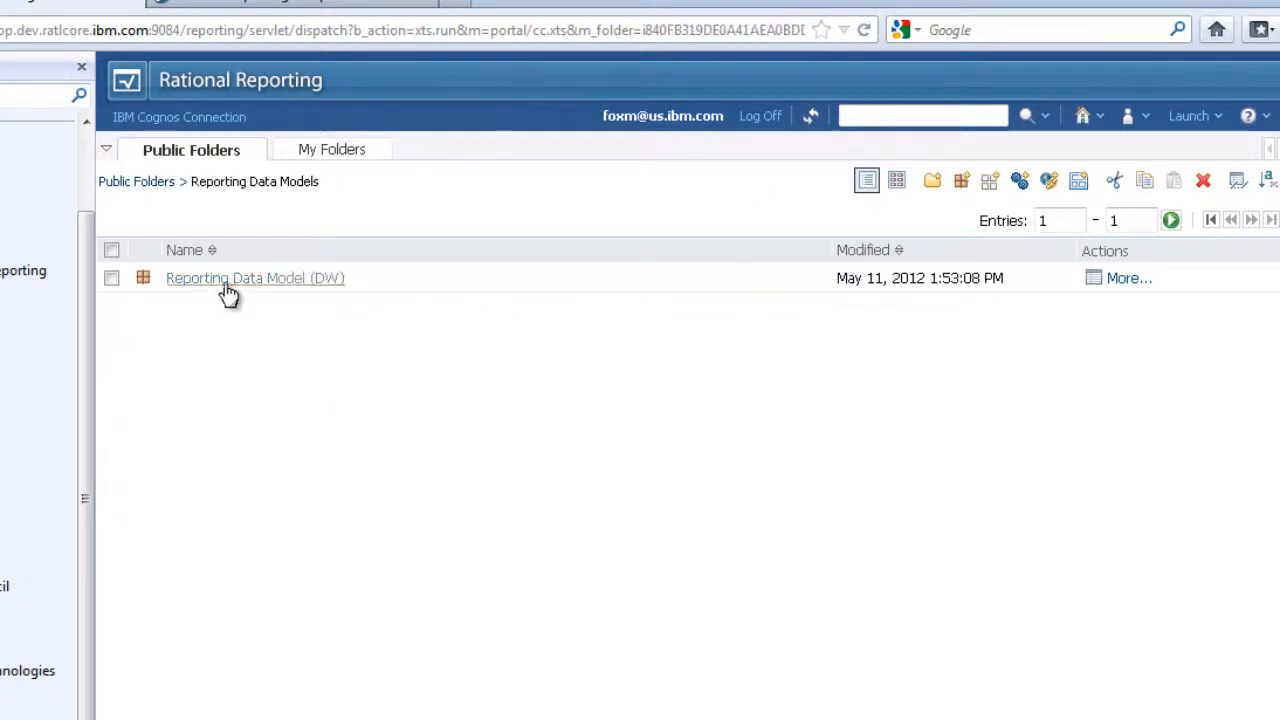
{"action": "left_click", "coordinate": [314, 297]}
{"action": "left_click", "coordinate": [145, 180]}
- Open Sample Report Definitions > CCM > Data Warehouse Reports
{"action": "left_click", "coordinate": [225, 338]}
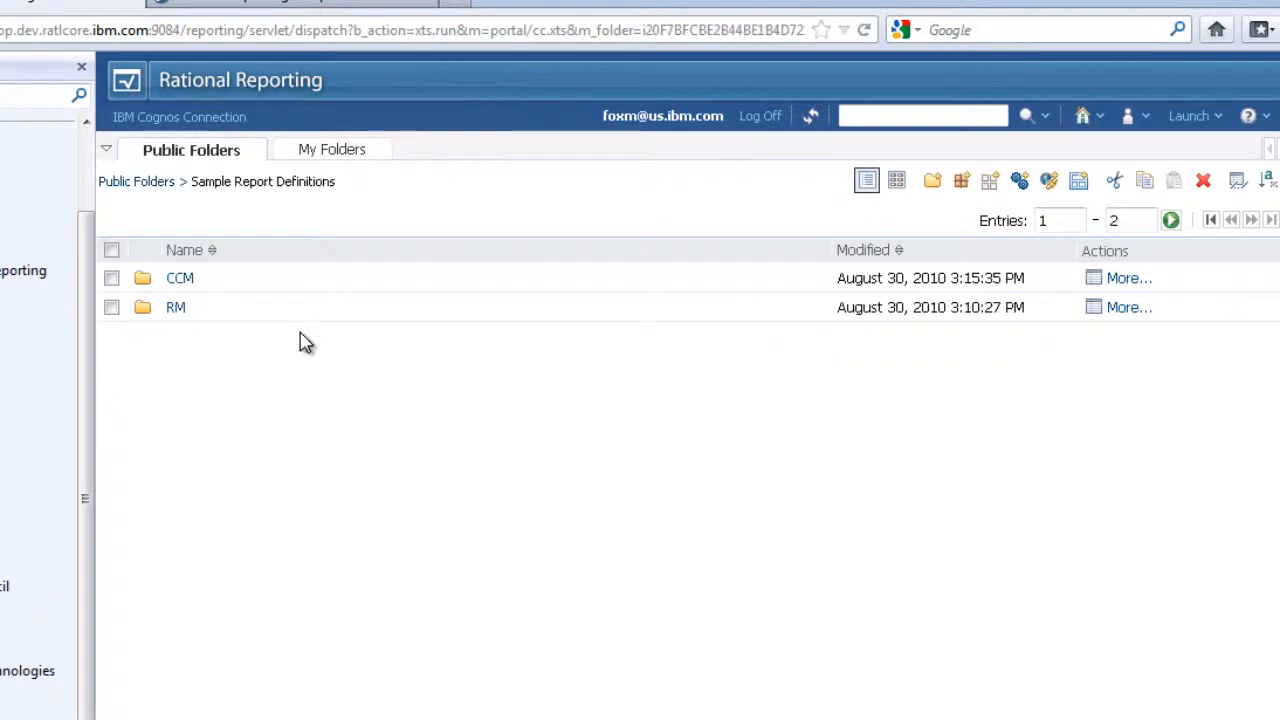
{"action": "left_click", "coordinate": [185, 280]}
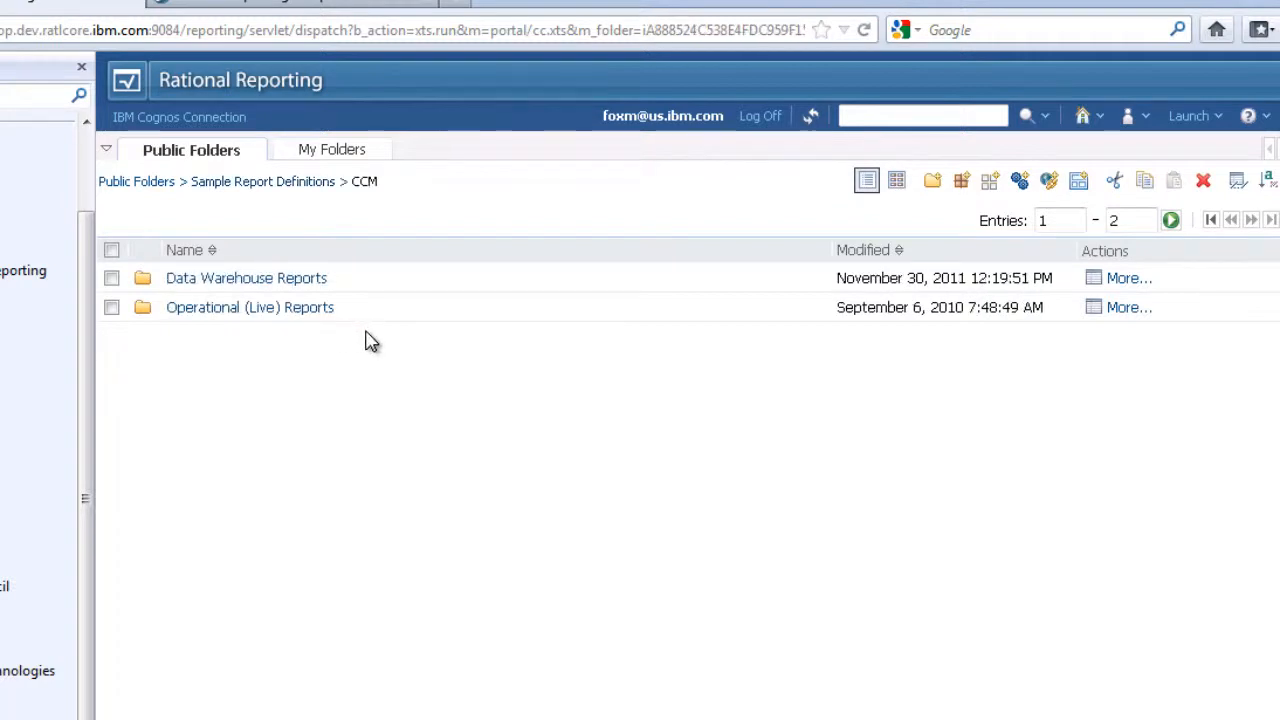
{"action": "left_click", "coordinate": [306, 282]}
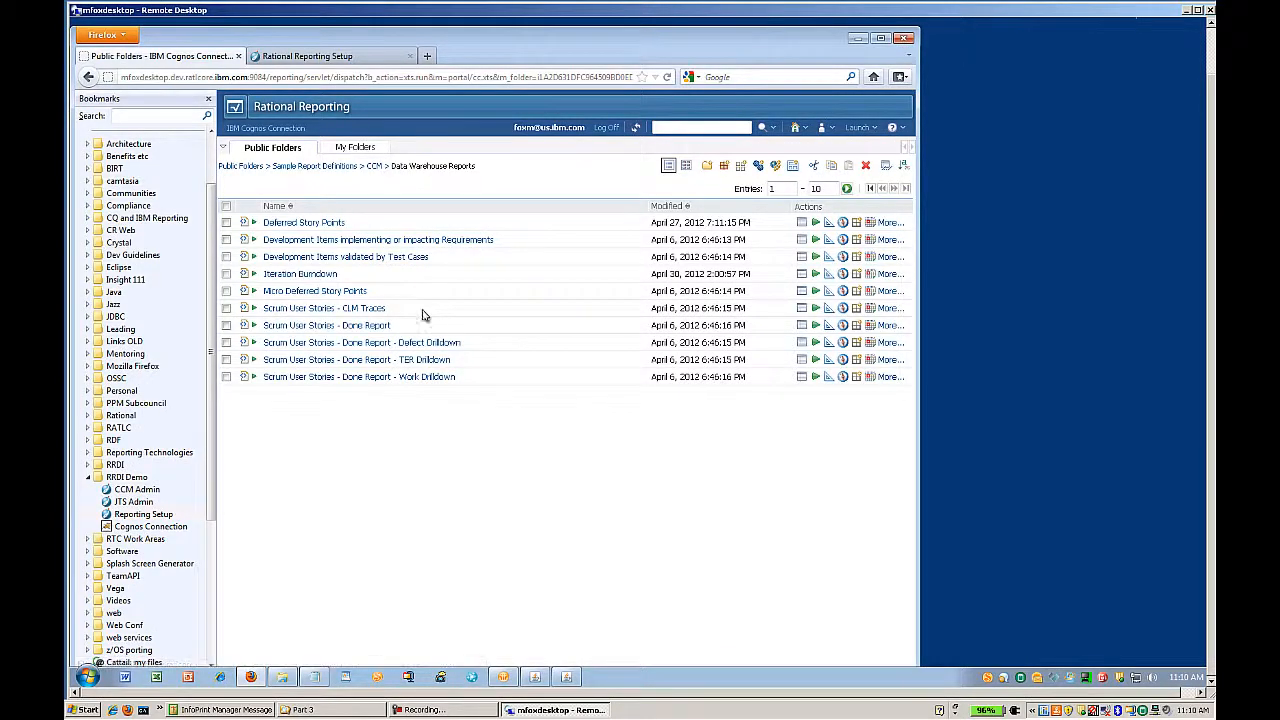
- Run the Scrum User Stories - Done Report for JKE Banking (Change Management) with all team areas and iterations
{"action": "left_click", "coordinate": [374, 328]}
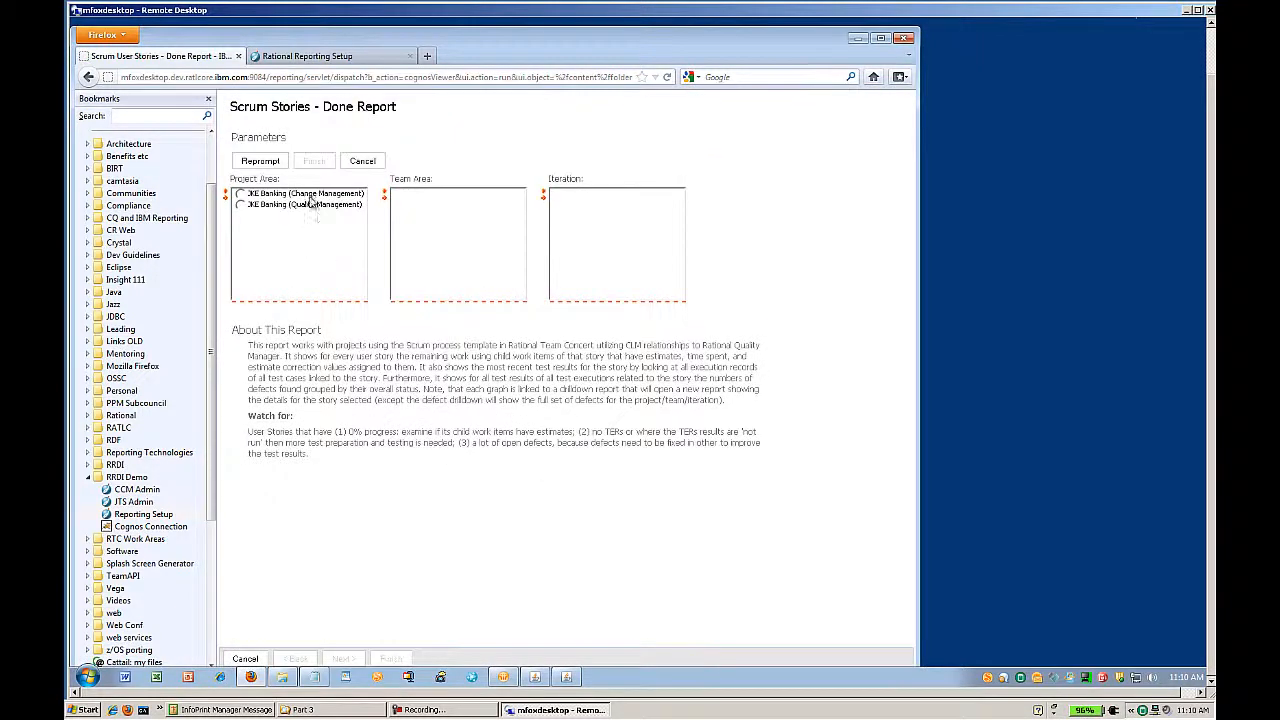
{"action": "left_click", "coordinate": [241, 196]}
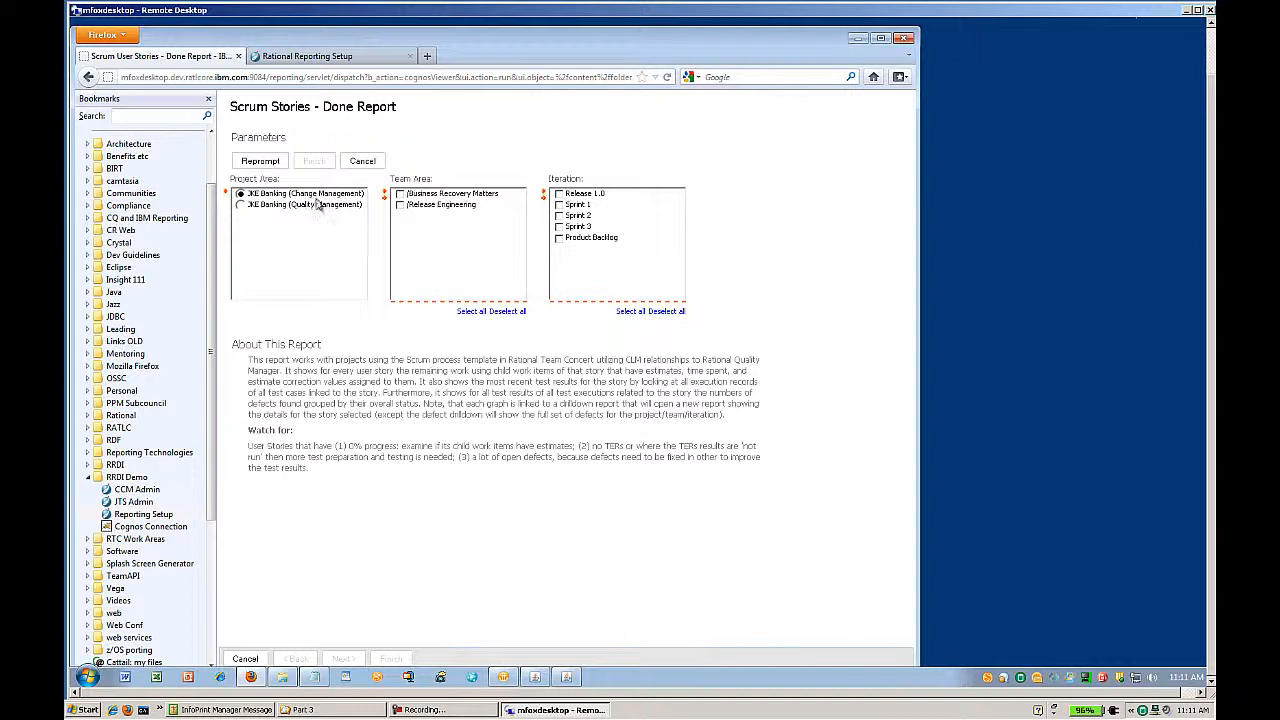
{"action": "left_click", "coordinate": [468, 312]}
{"action": "left_click", "coordinate": [627, 312]}
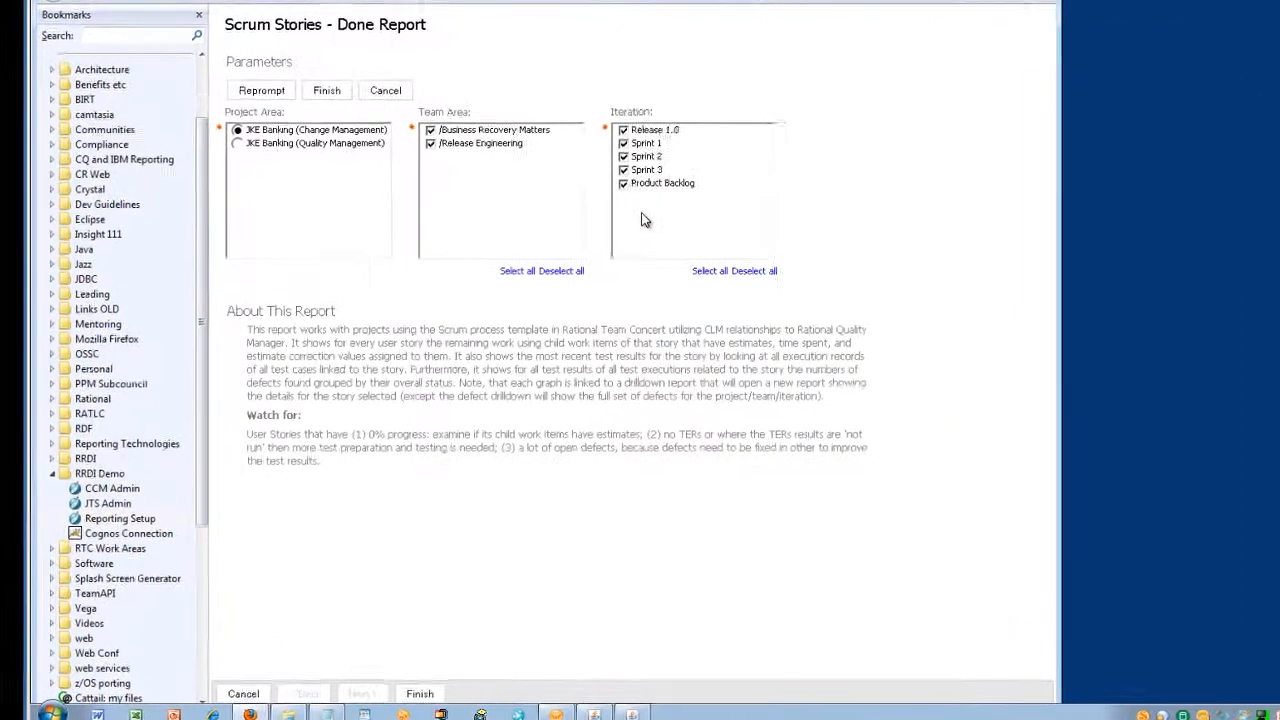
{"action": "left_click", "coordinate": [425, 701]}
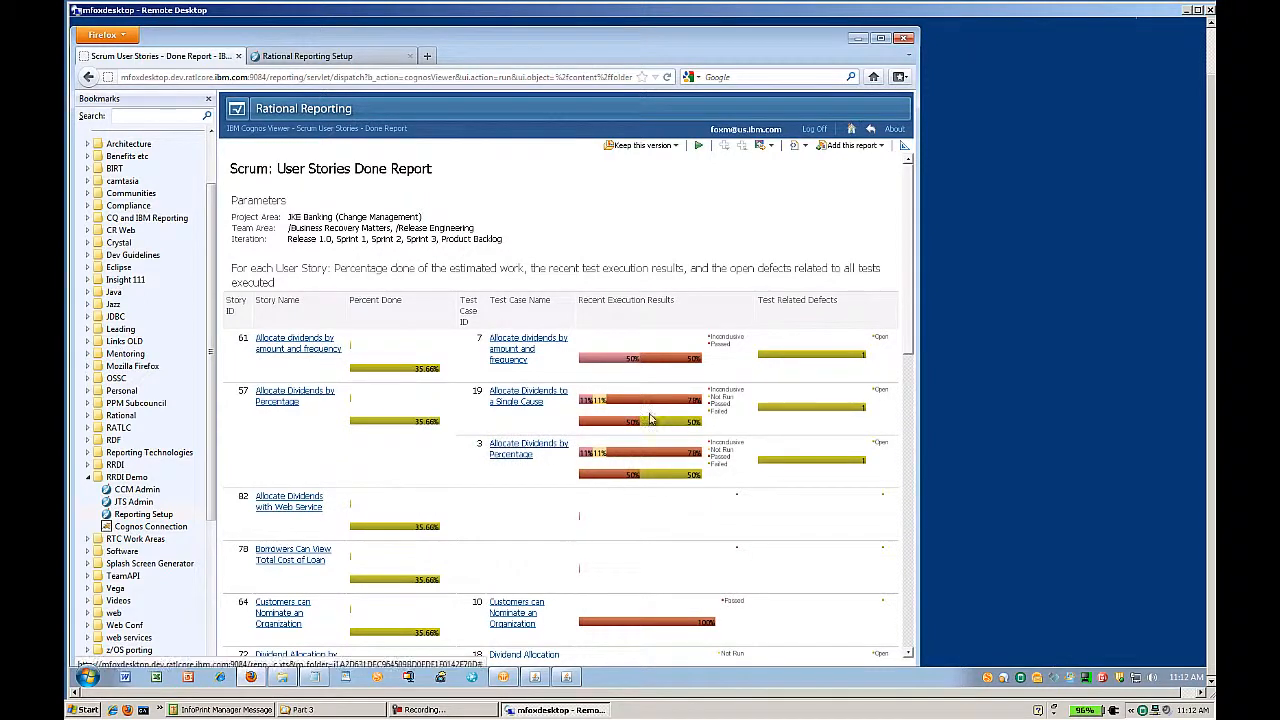
- Scroll and page through the Done Report, then return to the CCM Data Warehouse Reports folder
{"action": "left_click_drag", "start_coordinate": [910, 283], "coordinate": [891, 603]}
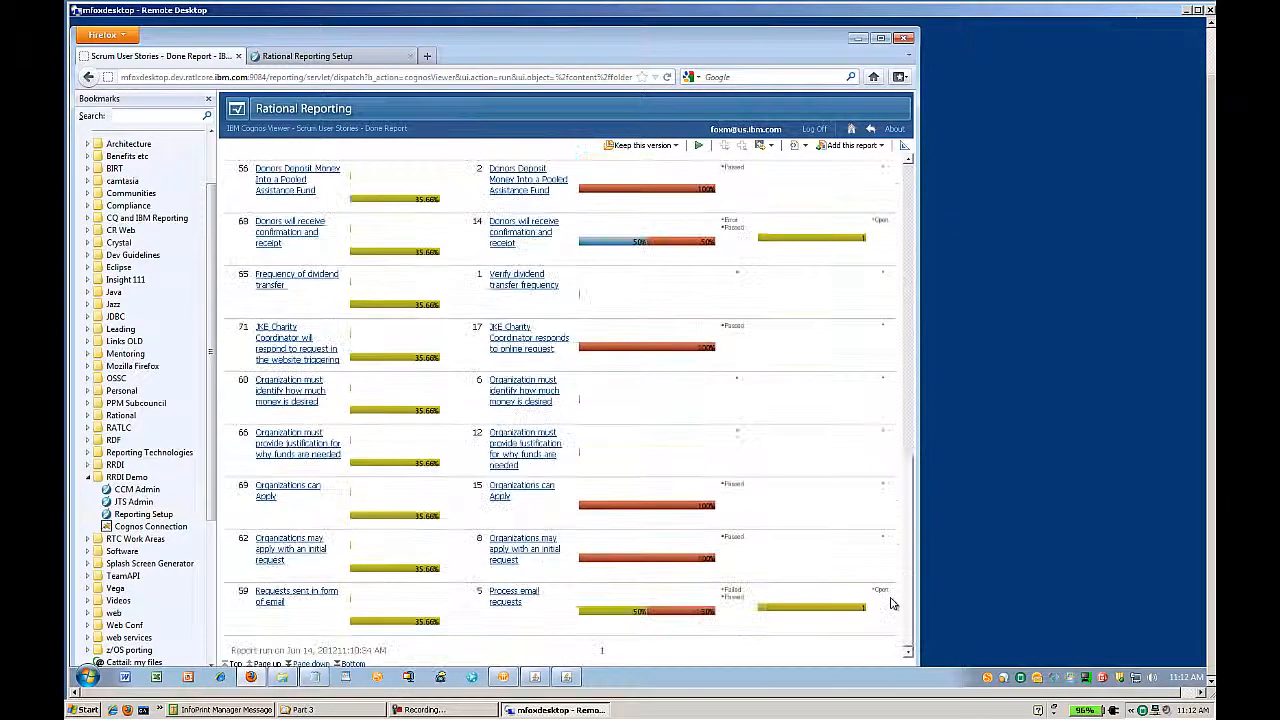
{"action": "left_click", "coordinate": [318, 664]}
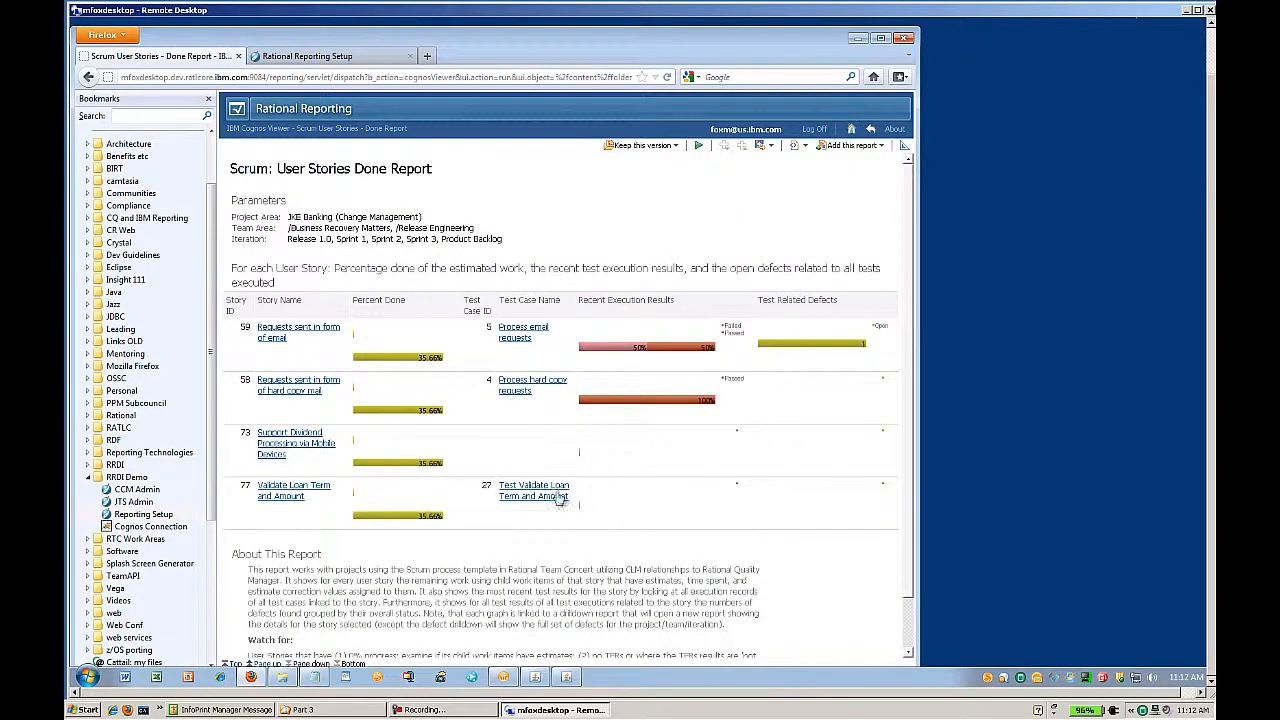
{"action": "left_click", "coordinate": [871, 130]}
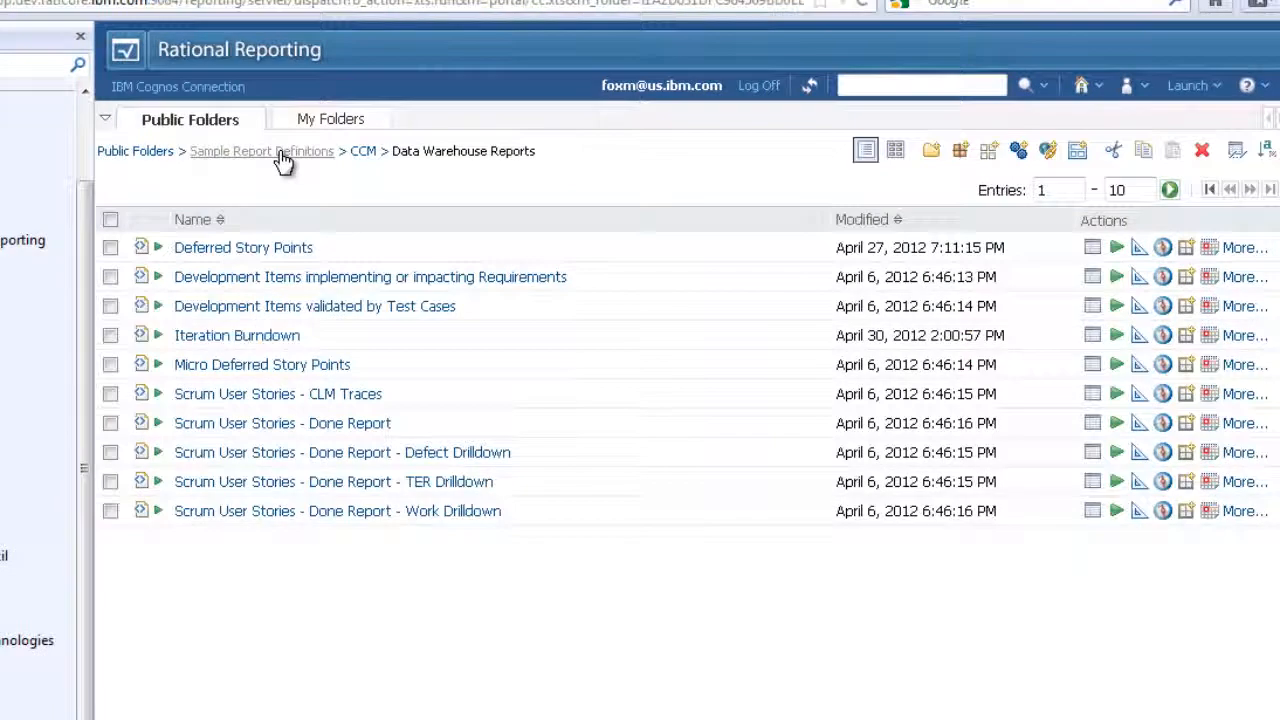
- Navigate to Sample Report Definitions > RM > Data Warehouse Reports
{"action": "left_click", "coordinate": [281, 155]}
{"action": "left_click", "coordinate": [175, 279]}
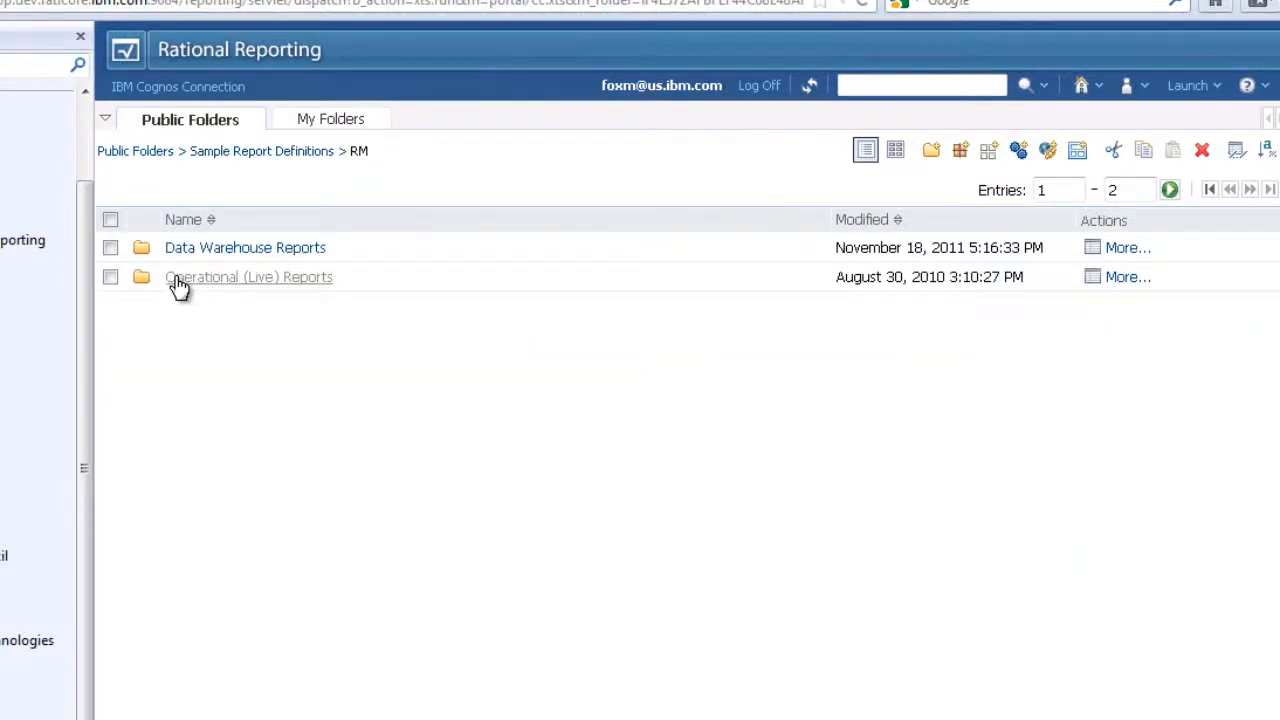
{"action": "left_click", "coordinate": [209, 251]}
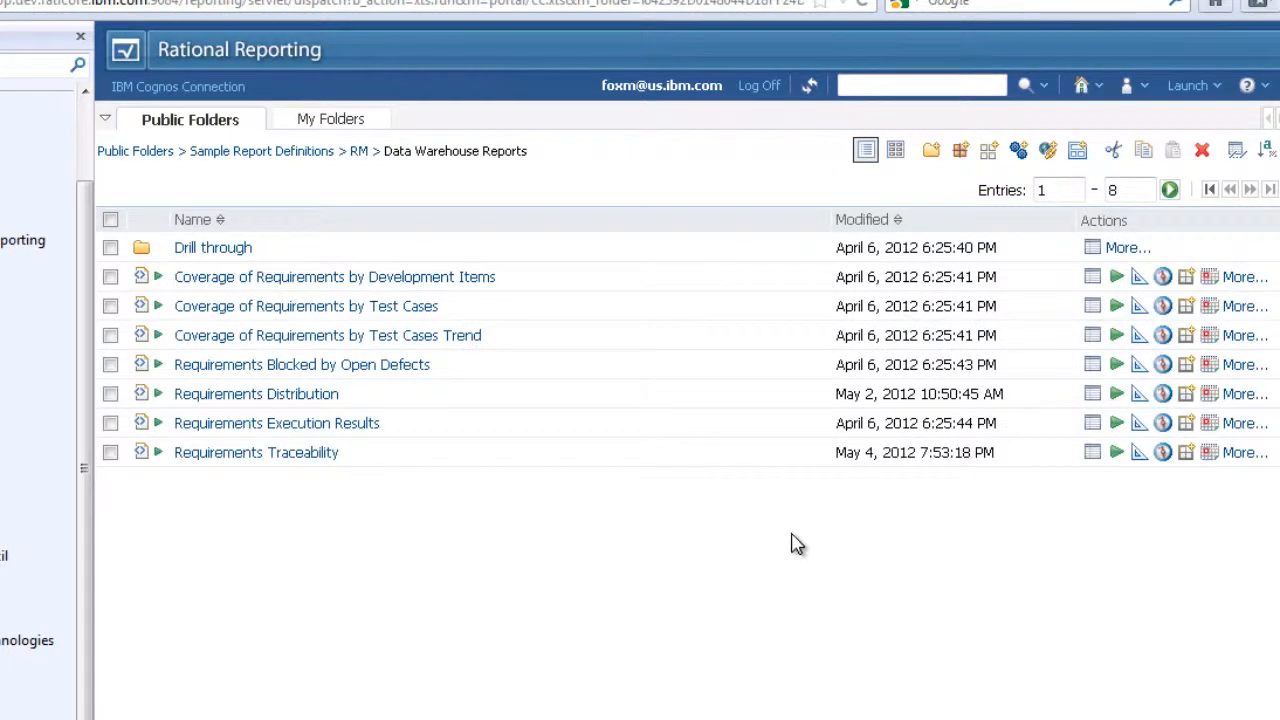
- Run Coverage of Requirements by Development Items for JKE Banking (Requirements Management) with All Types
{"action": "left_click", "coordinate": [485, 280]}
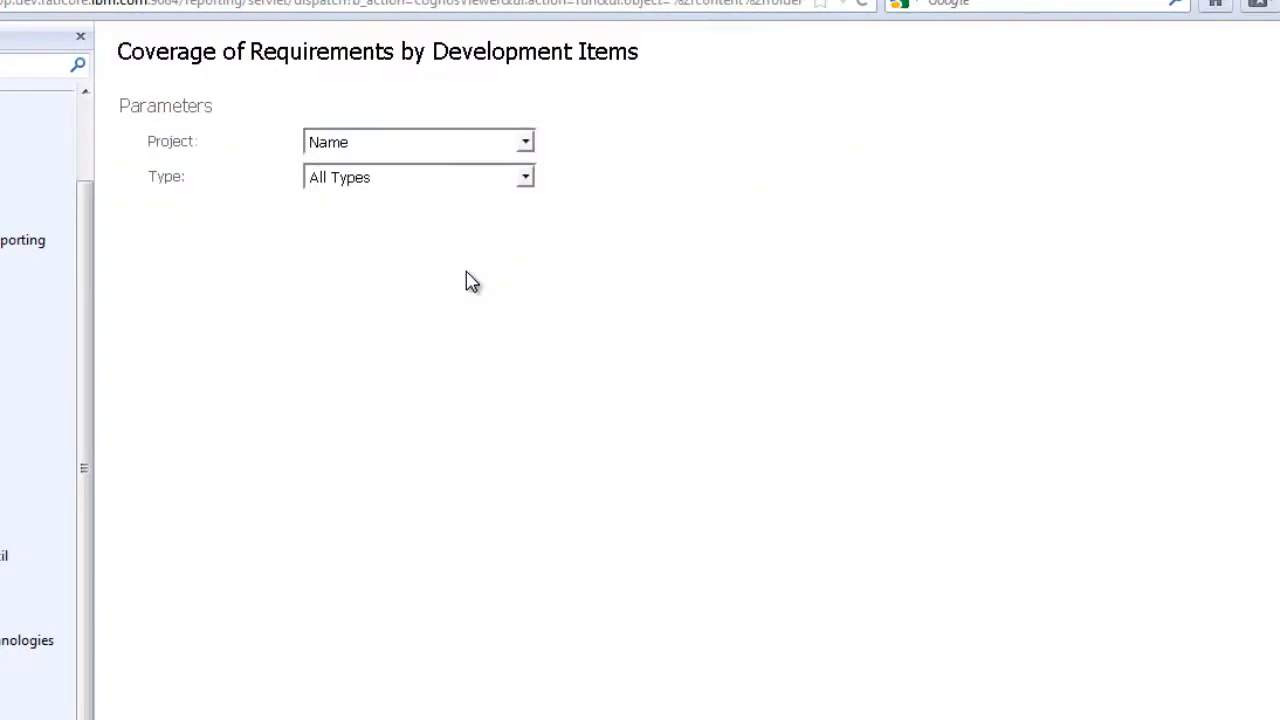
{"action": "left_click", "coordinate": [525, 143]}
{"action": "left_click", "coordinate": [543, 207]}
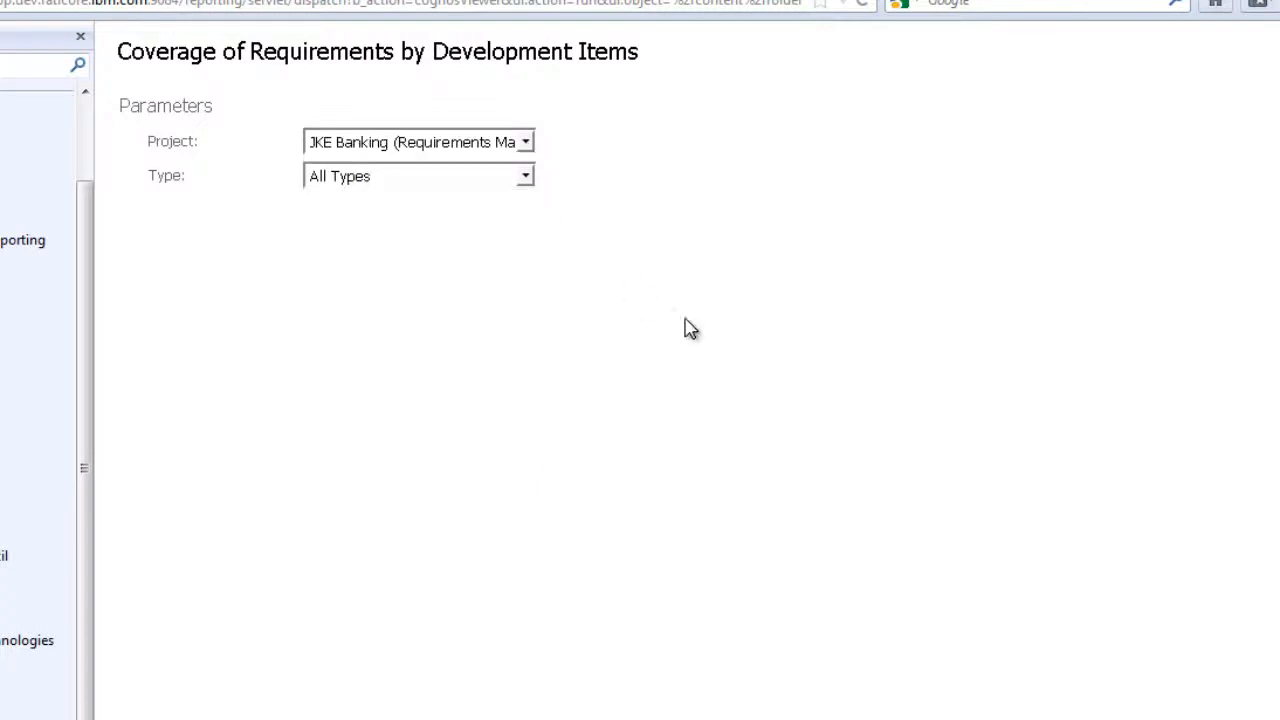
{"action": "left_click", "coordinate": [526, 178]}
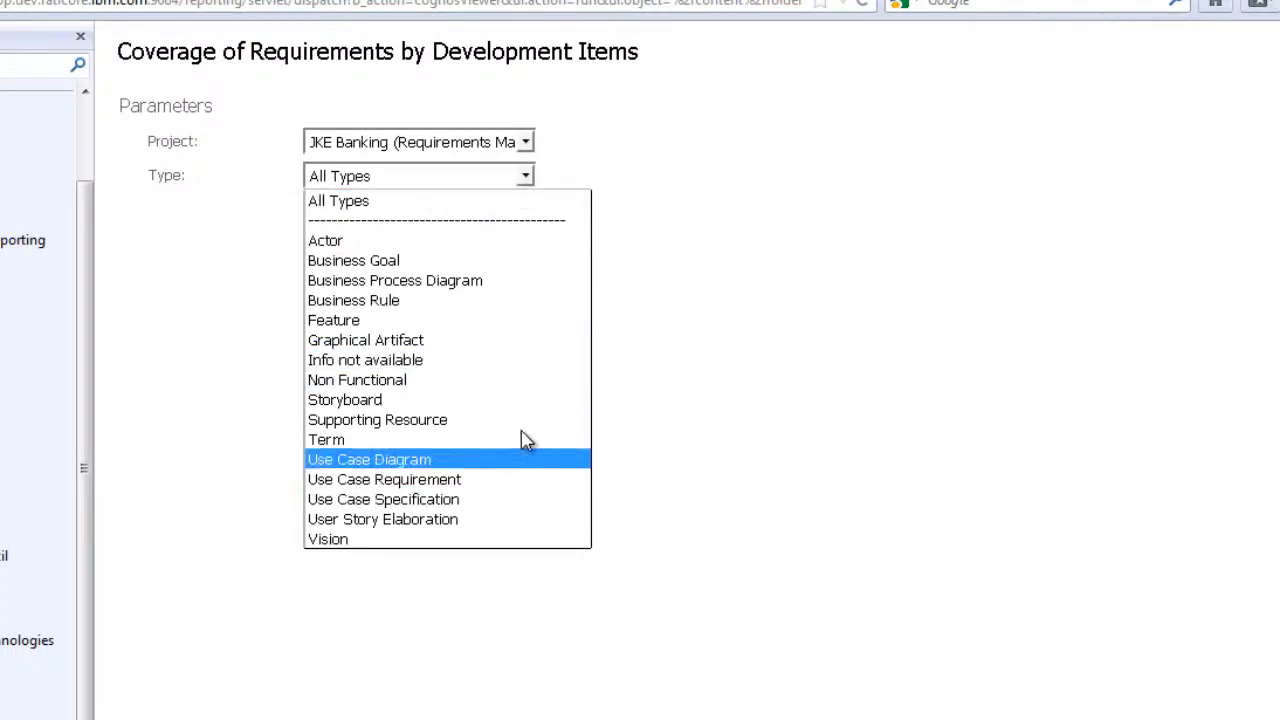
{"action": "left_click", "coordinate": [504, 208]}
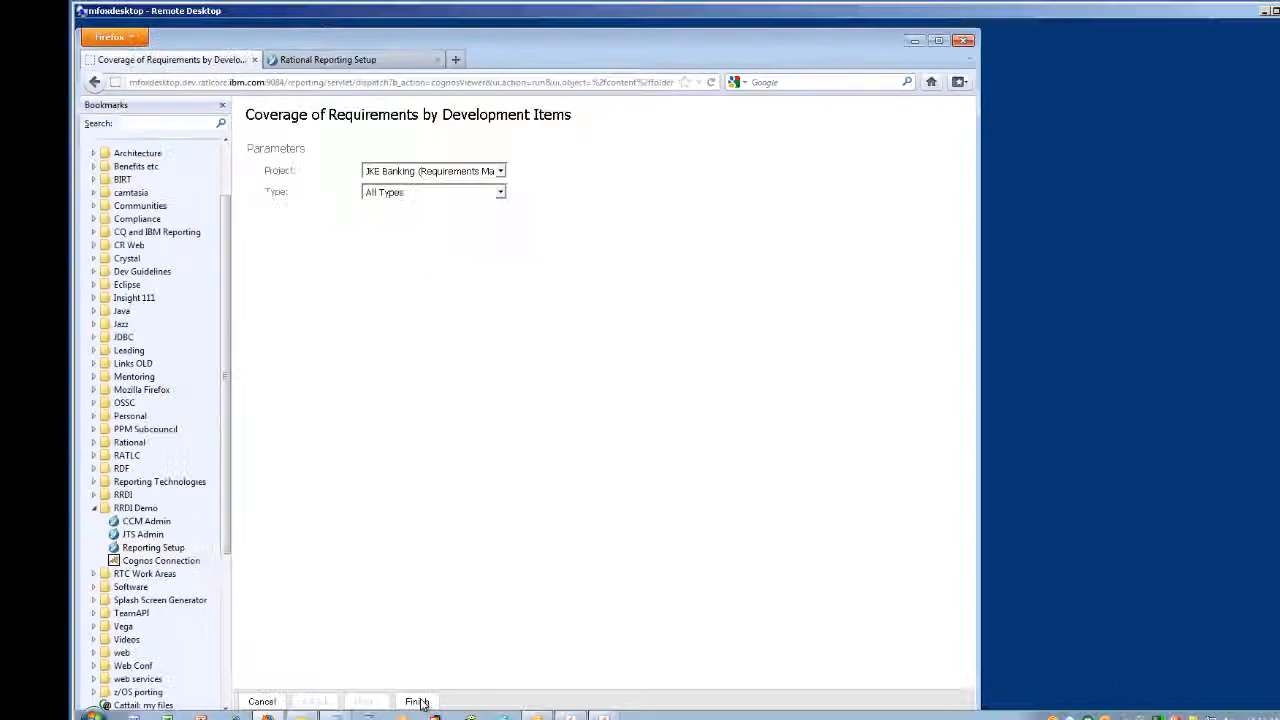
{"action": "left_click", "coordinate": [417, 702]}
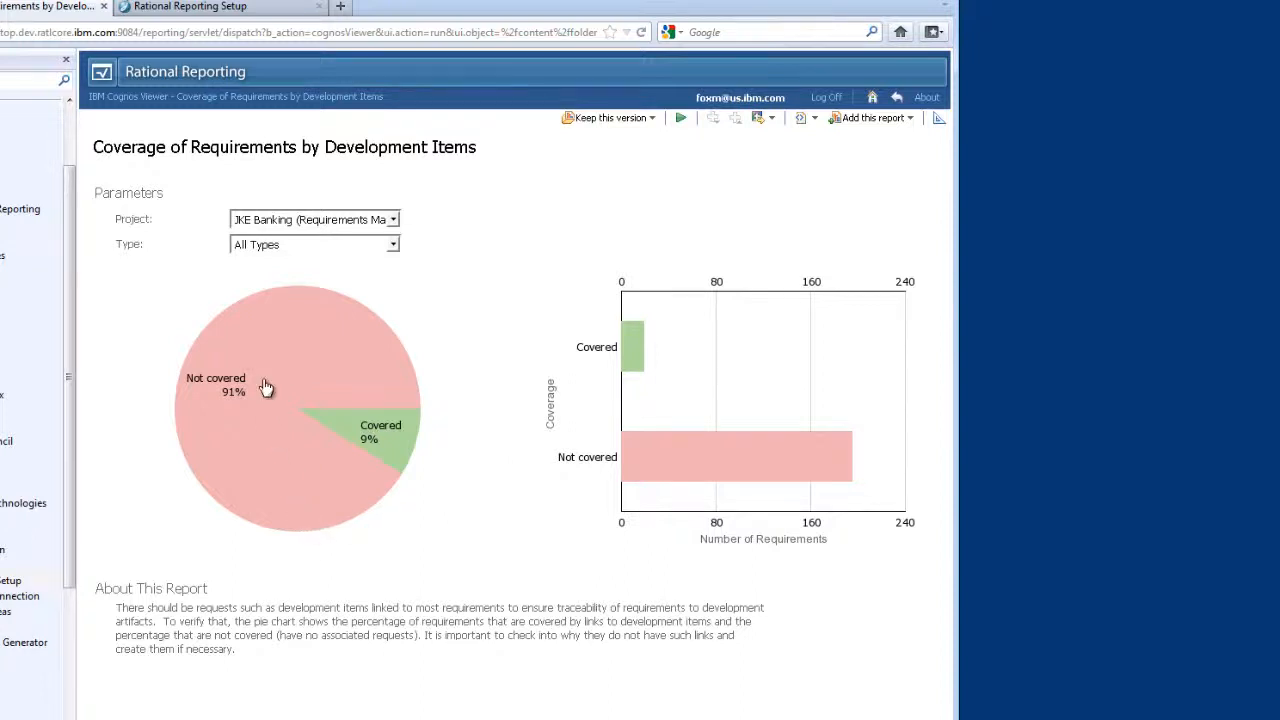
- Drill into the Not covered slice and the User Story Elaboration Template requirement, then return to RM reports
{"action": "mouse_move", "coordinate": [278, 371]}
{"action": "left_click", "coordinate": [281, 359]}
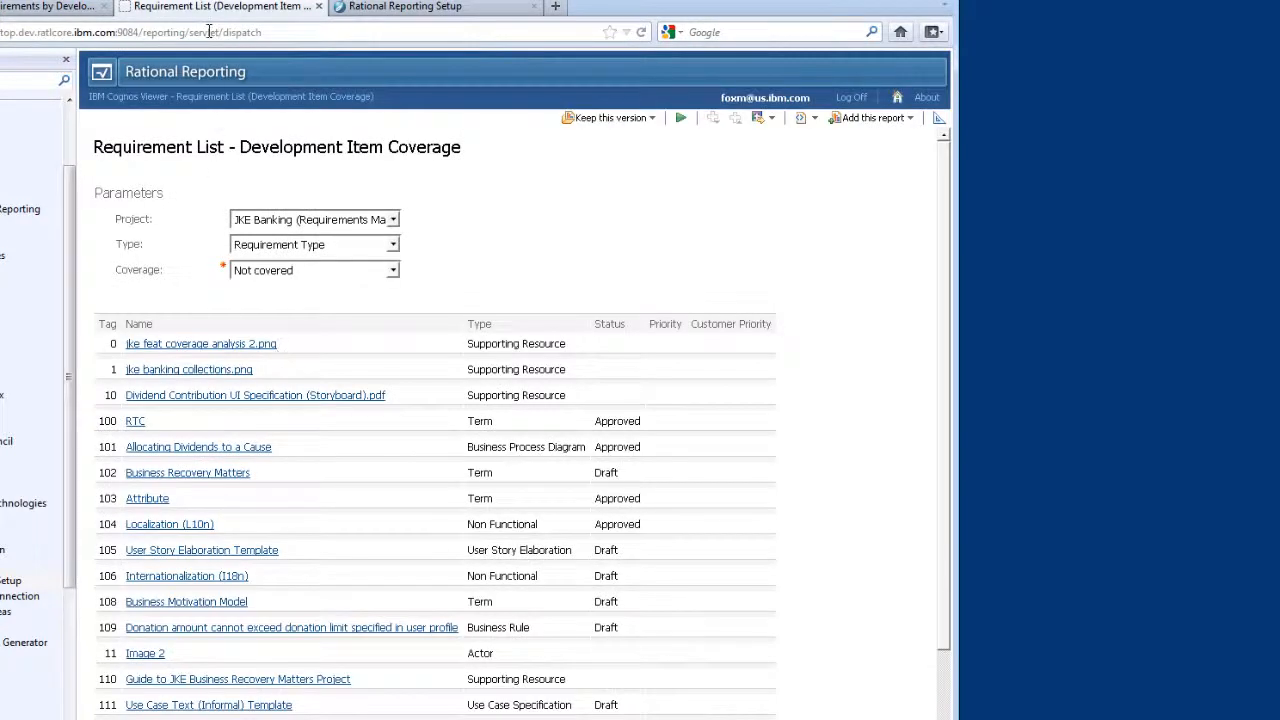
{"action": "left_click", "coordinate": [279, 551]}
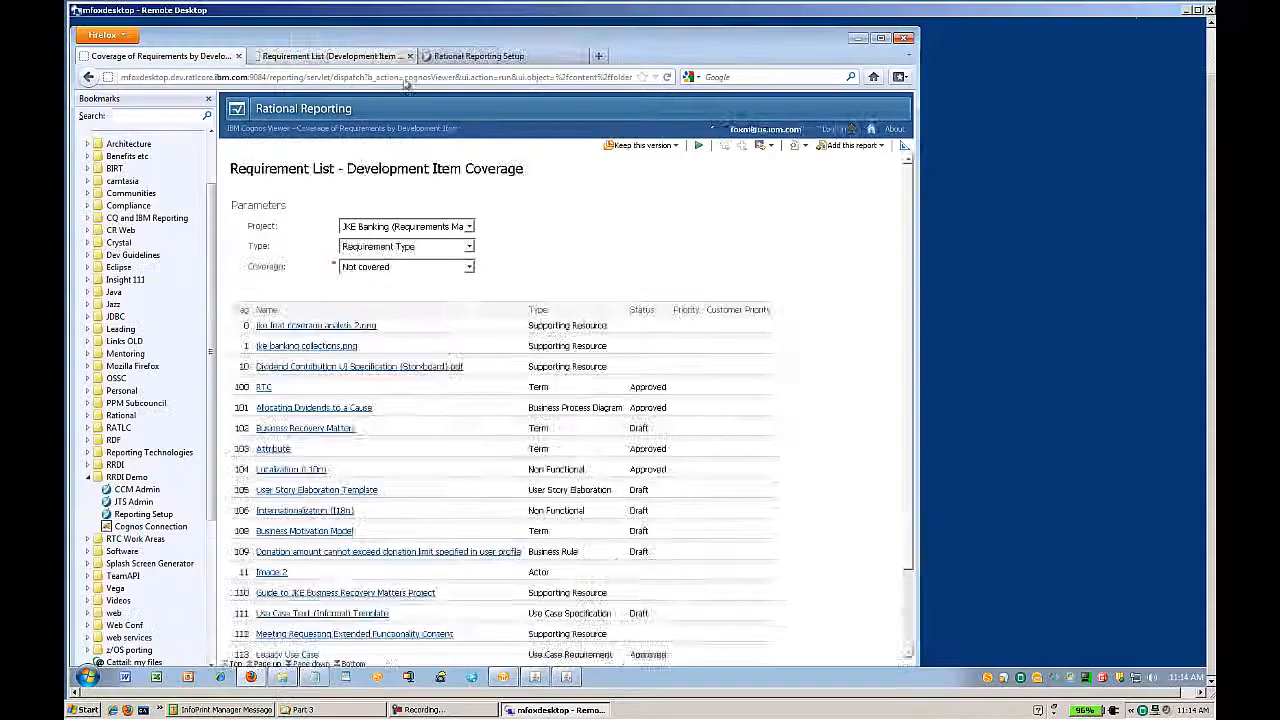
{"action": "left_click", "coordinate": [319, 6]}
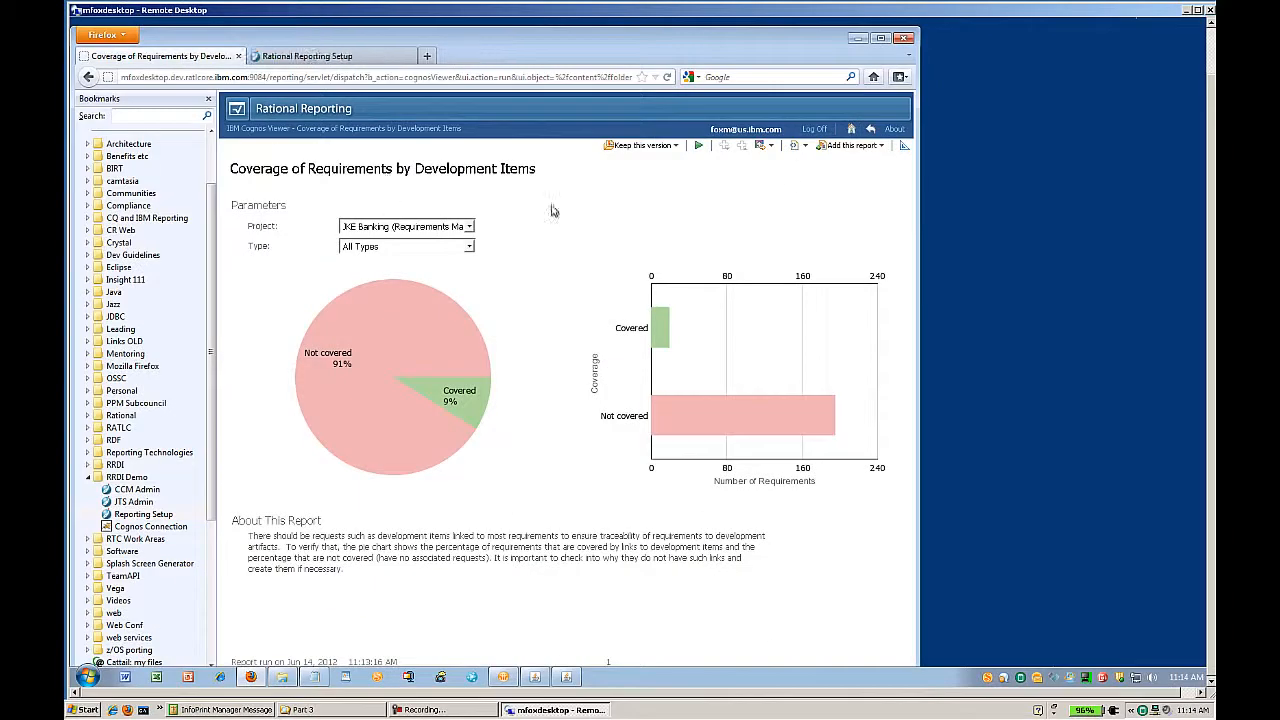
{"action": "left_click", "coordinate": [872, 130]}
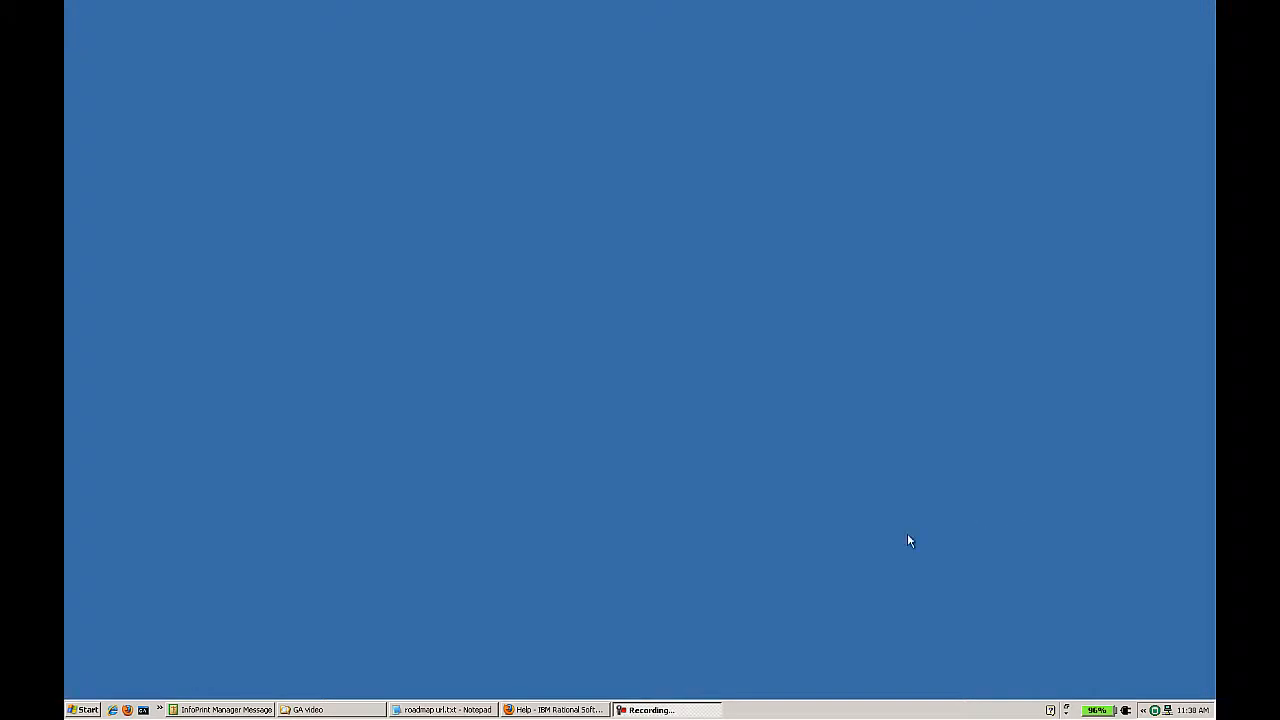
- In the IBM help window, open Installing > Installing Rational Reporting for Development Intelligence > Installation roadmap
{"action": "left_click", "coordinate": [566, 710]}
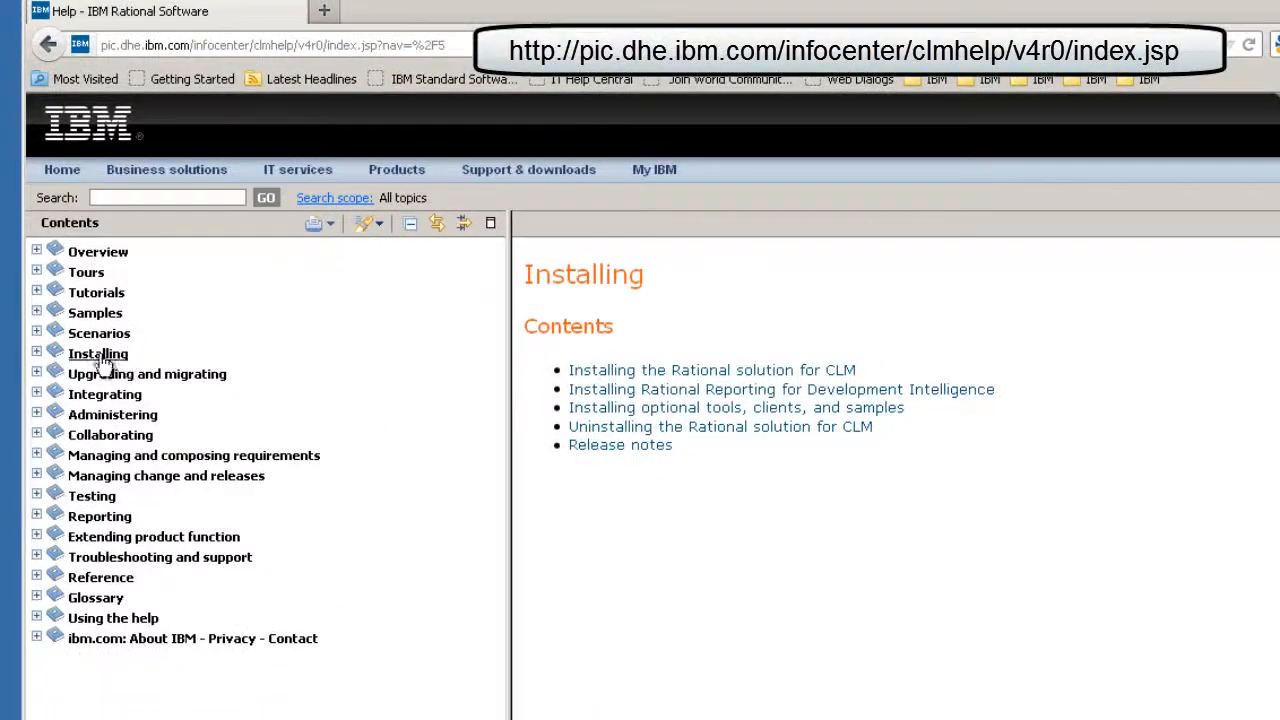
{"action": "left_click", "coordinate": [37, 353]}
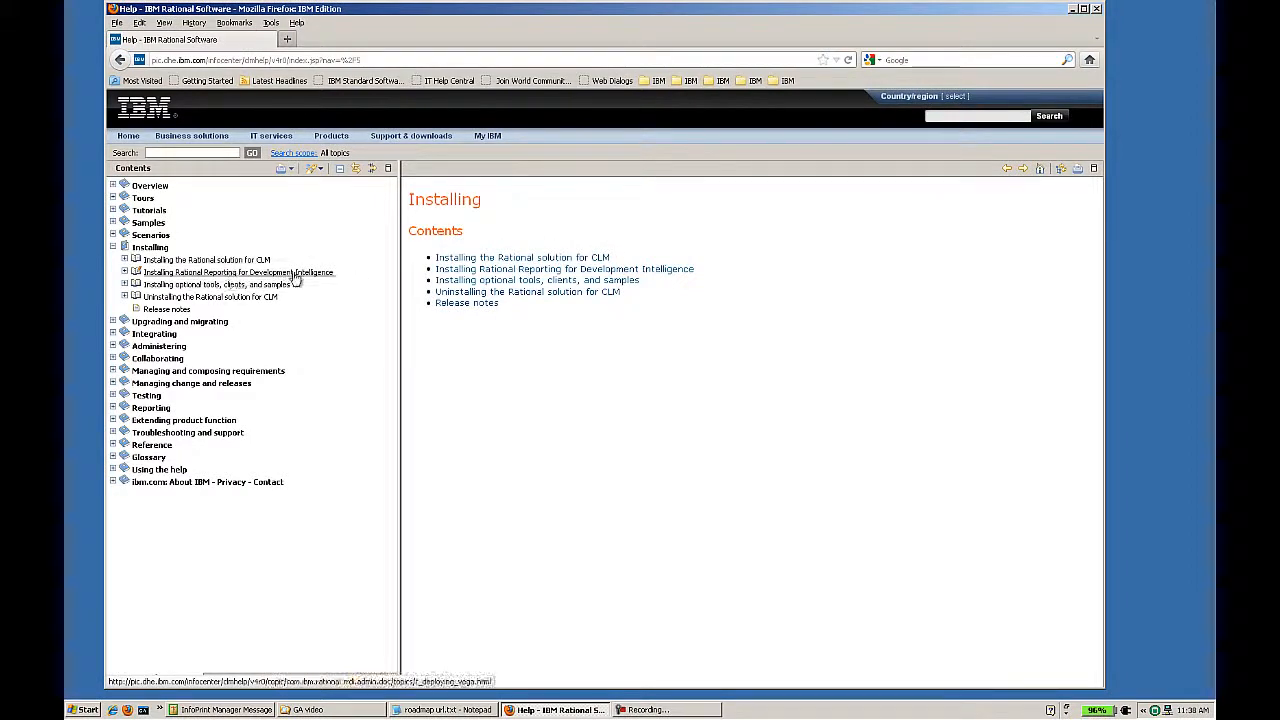
{"action": "left_click", "coordinate": [124, 272]}
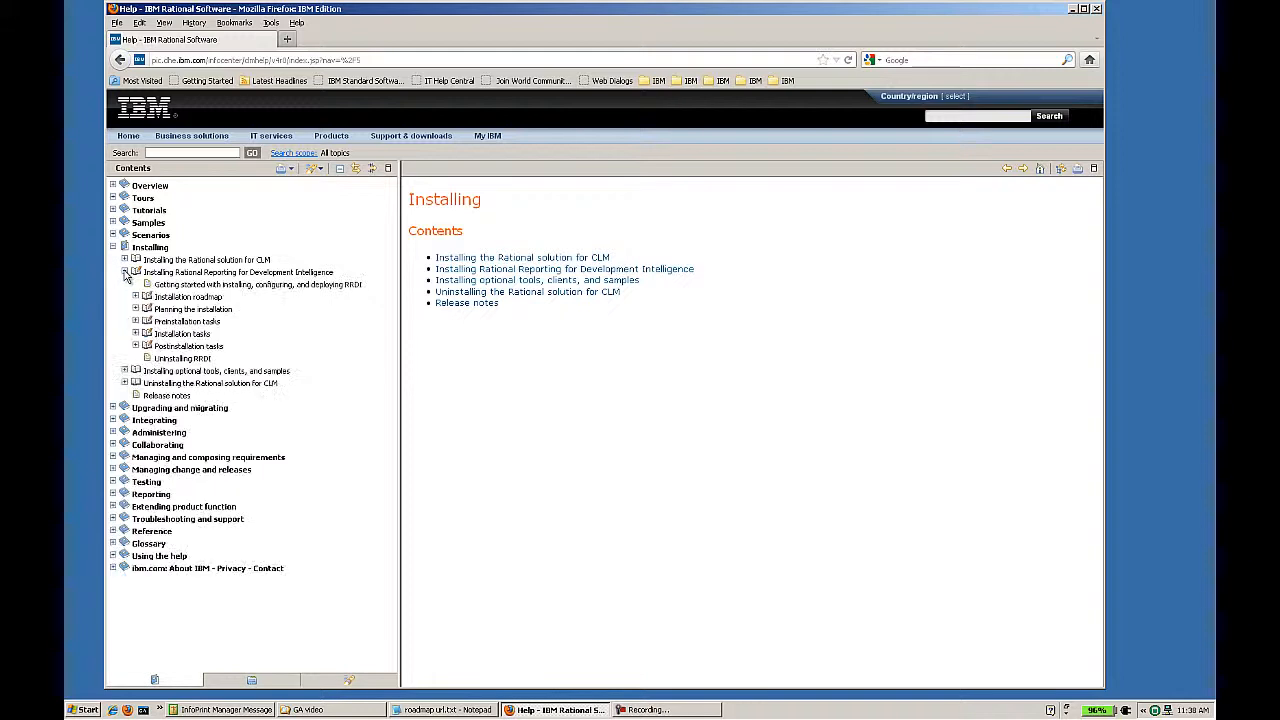
{"action": "left_click", "coordinate": [182, 297]}
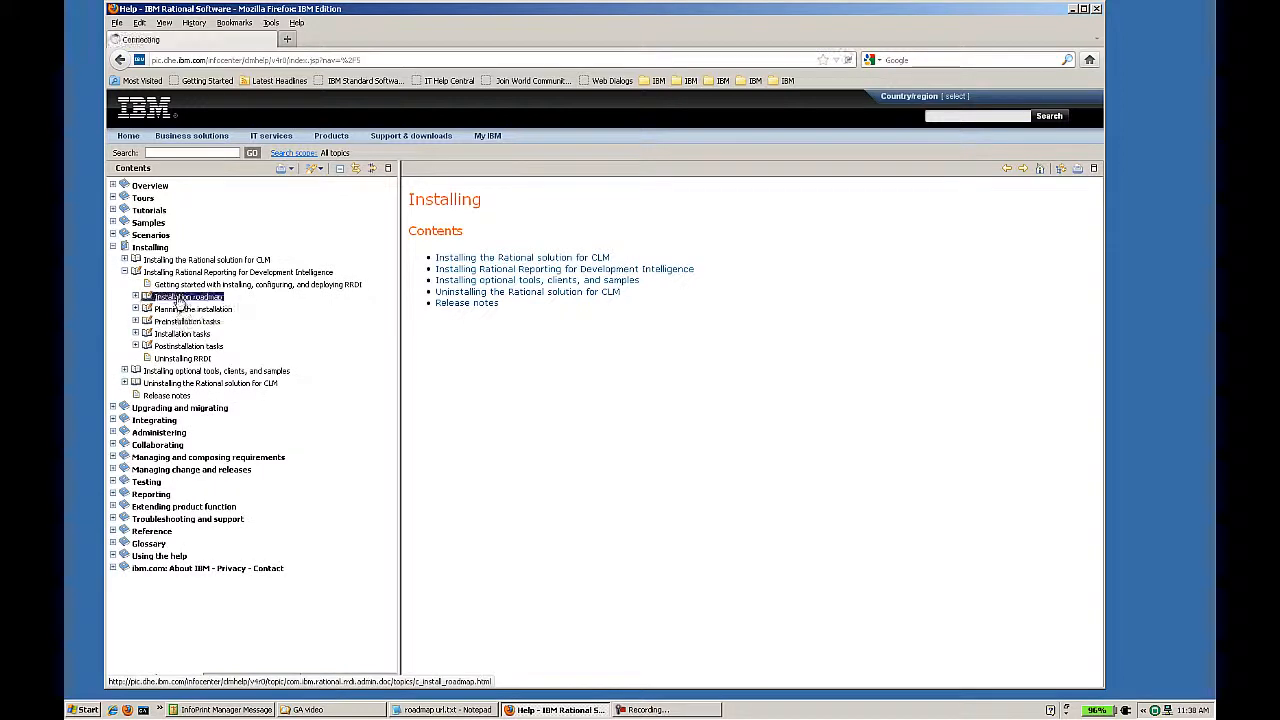